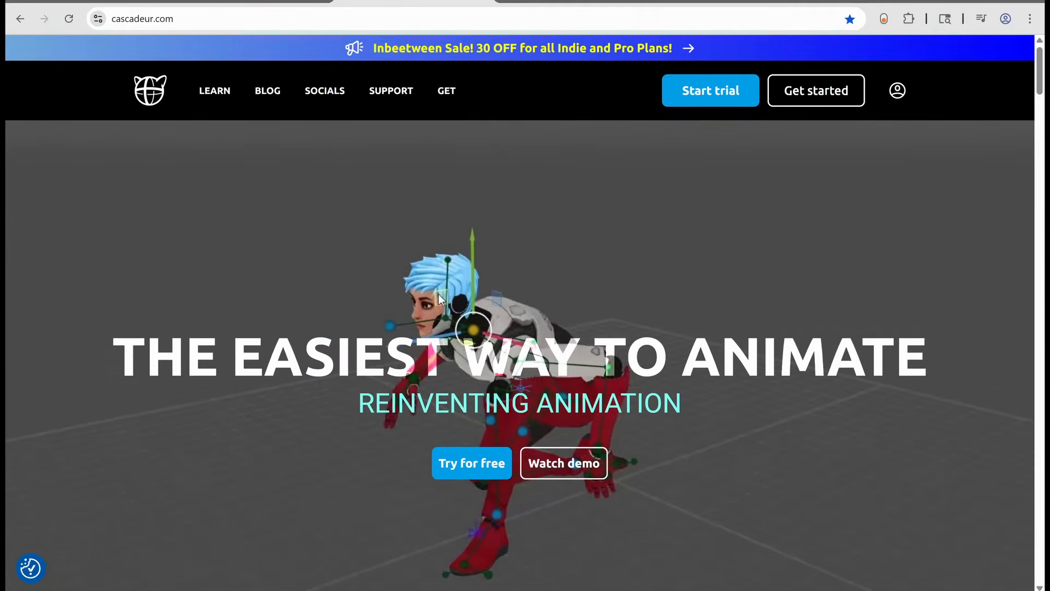
Look over the Cascadeur homepage and open the page with the available plans
{"action": "scroll", "coordinate": [899, 283], "scroll_direction": "down", "scroll_amount": 10}
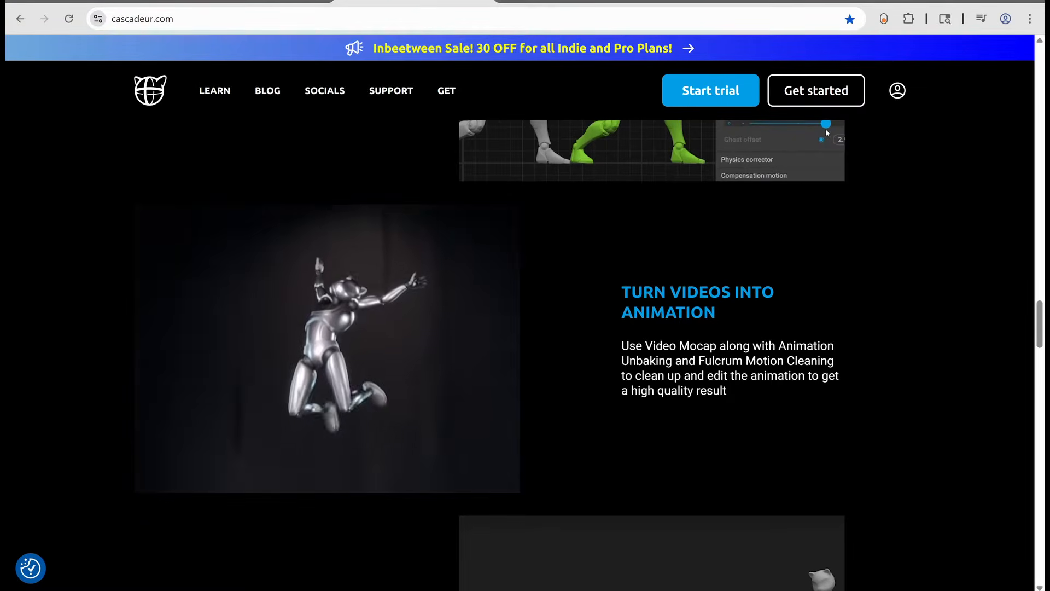
{"action": "scroll", "coordinate": [720, 287], "scroll_direction": "up", "scroll_amount": 10}
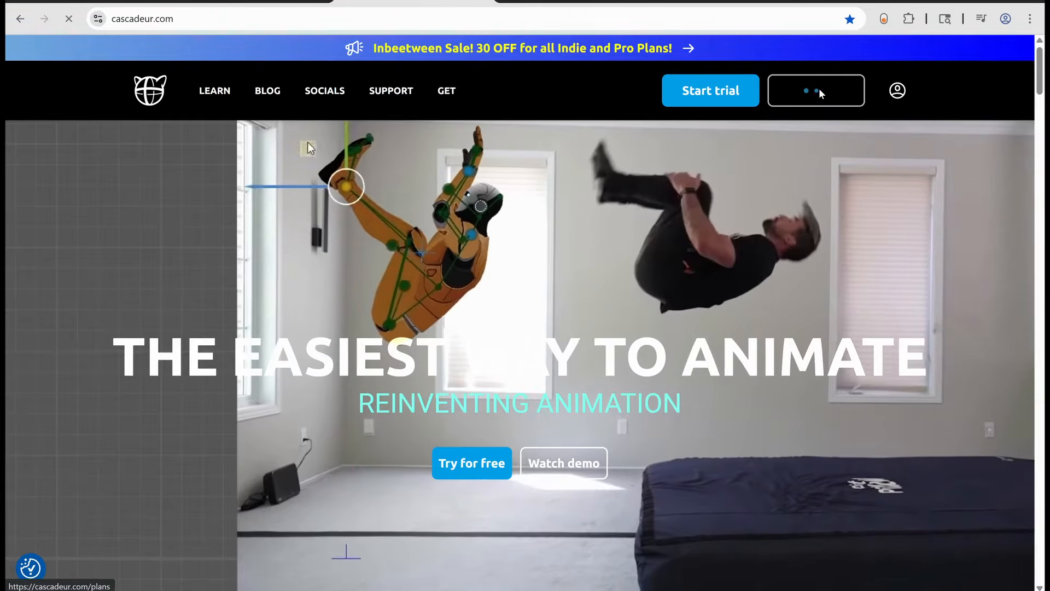
{"action": "left_click", "coordinate": [818, 90]}
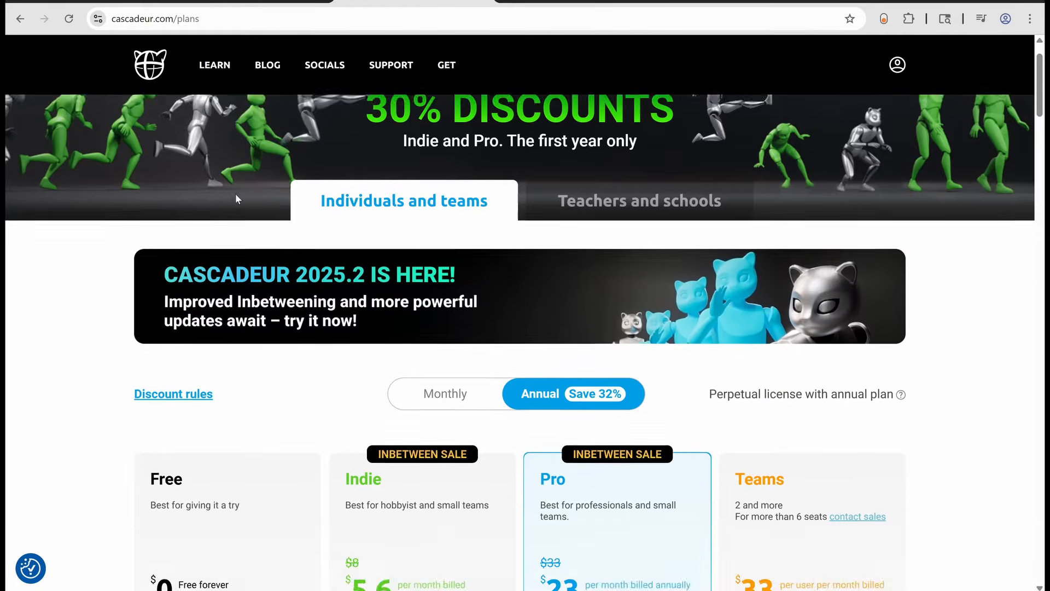
Compare the annual plans, read the perpetual license explanation, and get started with the Free plan
{"action": "scroll", "coordinate": [235, 195], "scroll_direction": "down", "scroll_amount": 5}
{"action": "left_click_drag", "start_coordinate": [1037, 114], "coordinate": [1029, 126]}
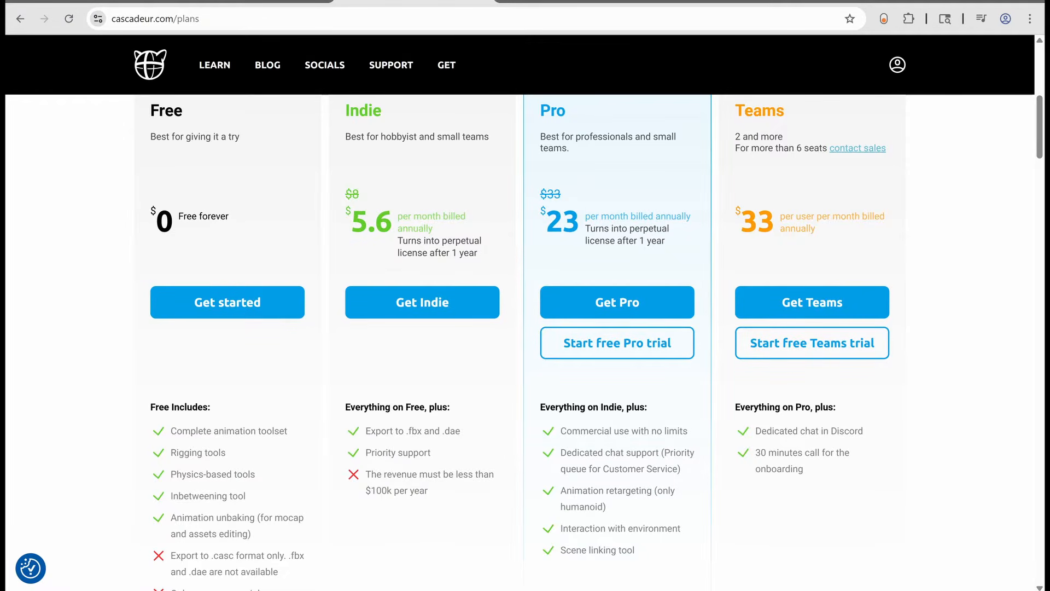
{"action": "scroll", "coordinate": [848, 261], "scroll_direction": "up", "scroll_amount": 5}
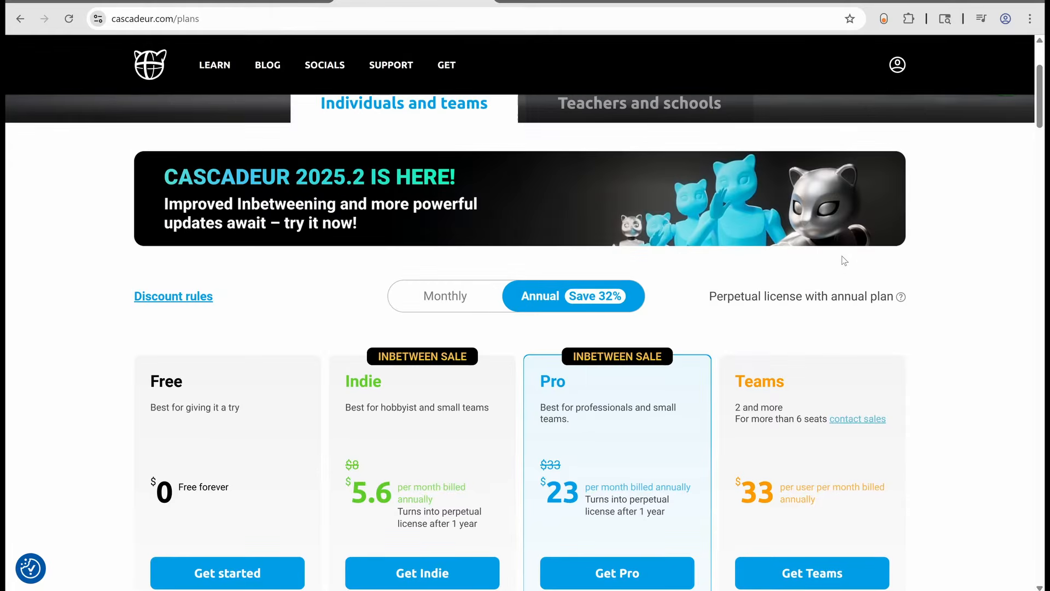
{"action": "scroll", "coordinate": [840, 261], "scroll_direction": "down", "scroll_amount": 1}
{"action": "left_click", "coordinate": [898, 229]}
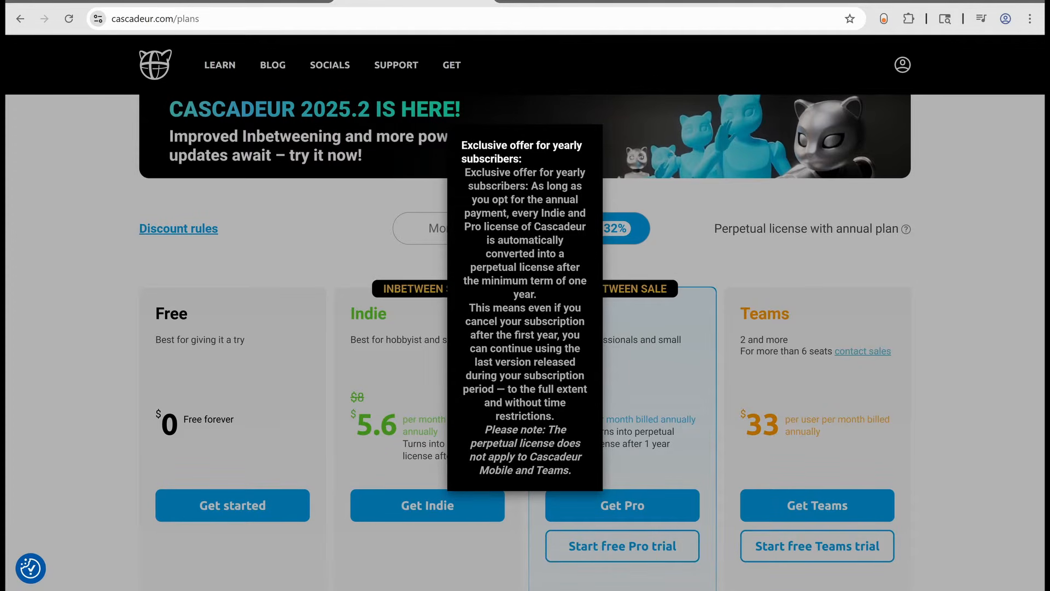
{"action": "key", "text": "Escape"}
{"action": "scroll", "coordinate": [525, 339], "scroll_direction": "down", "scroll_amount": 1}
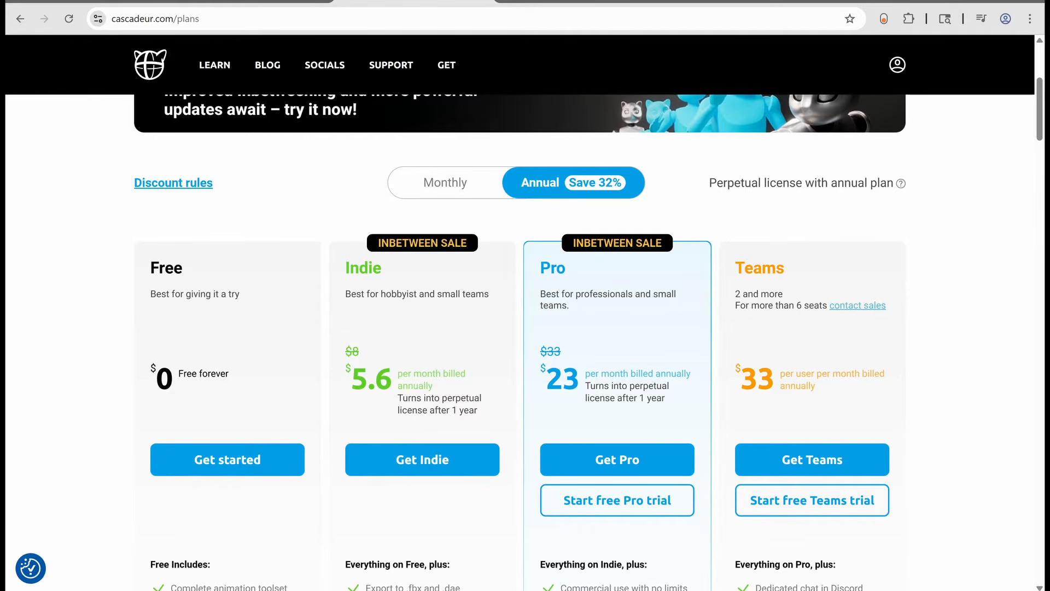
{"action": "left_click", "coordinate": [259, 460]}
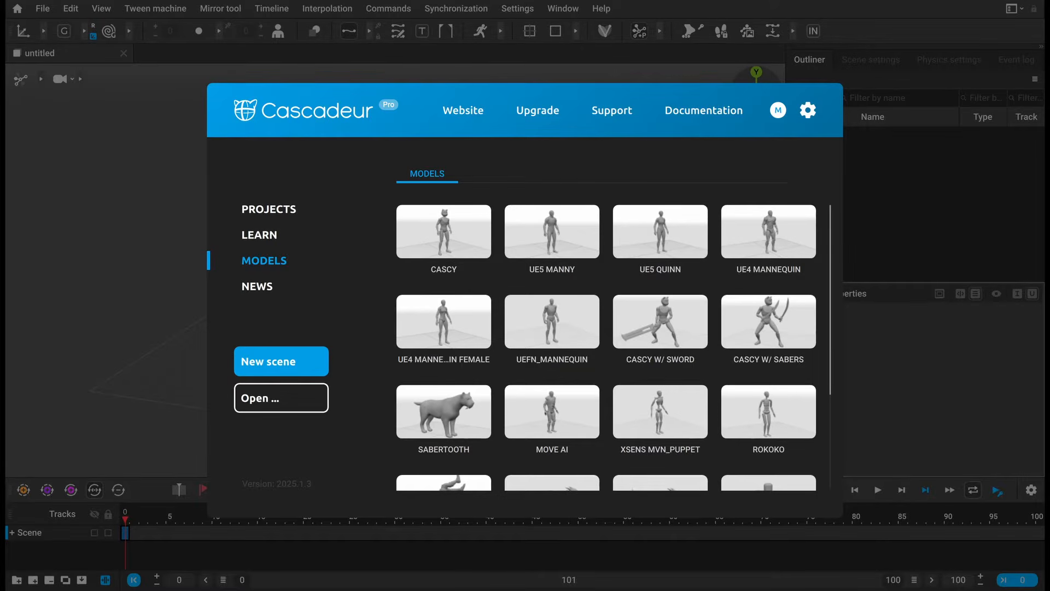
Switch to Cascadeur and open the Cascy sample model
{"action": "left_click", "coordinate": [433, 228]}
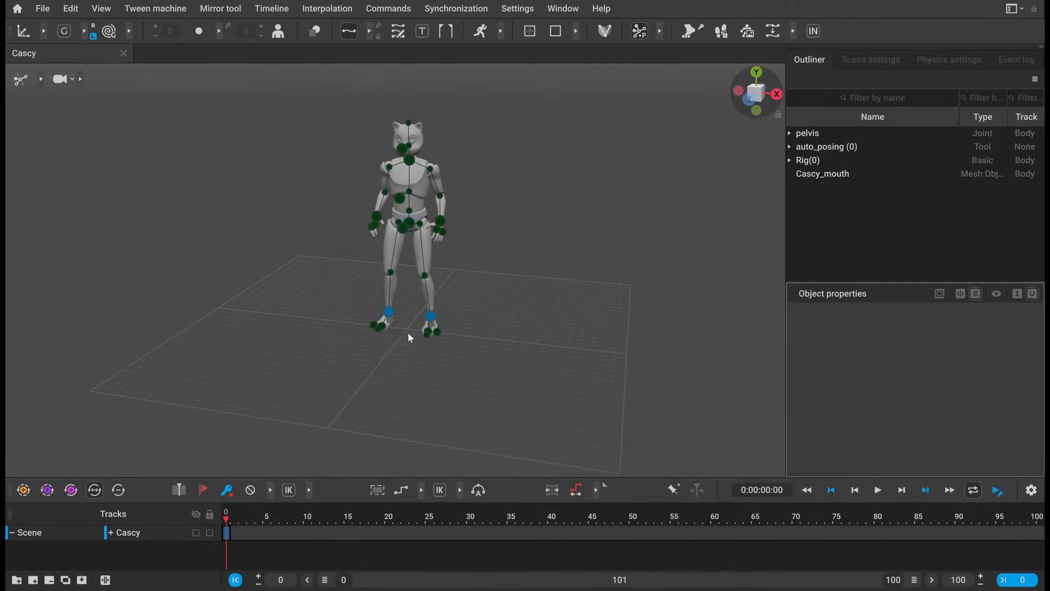
Pose Cascy by adjusting the left foot, moving the left hand outward, and raising the right foot into a high side kick
{"action": "left_click", "coordinate": [431, 316]}
{"action": "mouse_move", "coordinate": [466, 286]}
{"action": "left_mouse_down"}
{"action": "mouse_move", "coordinate": [600, 247]}
{"action": "mouse_move", "coordinate": [576, 241]}
{"action": "mouse_move", "coordinate": [455, 282]}
{"action": "mouse_move", "coordinate": [465, 290]}
{"action": "left_mouse_up"}
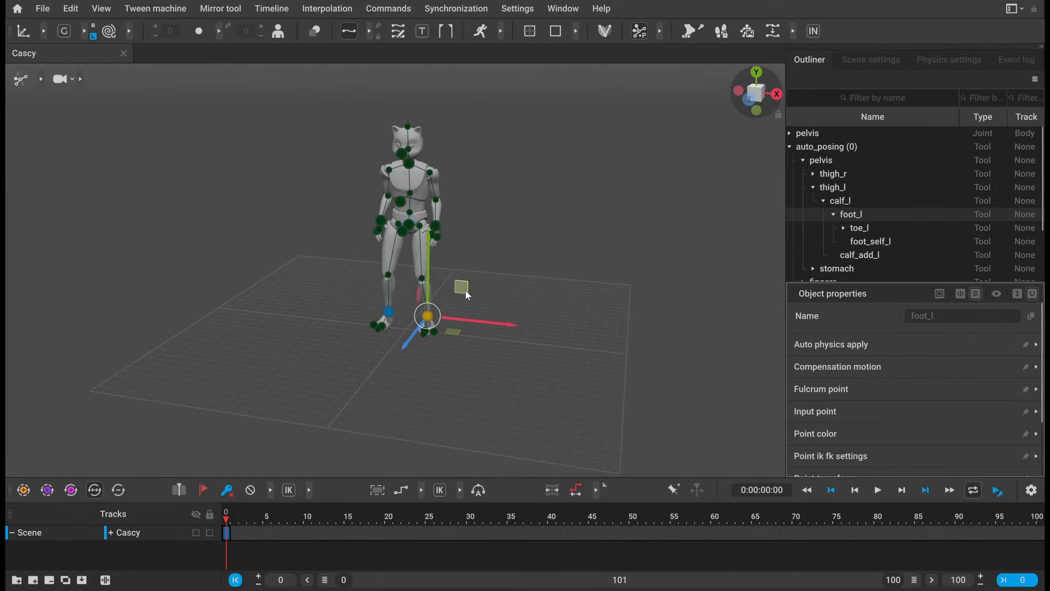
{"action": "left_click", "coordinate": [435, 225]}
{"action": "left_click_drag", "start_coordinate": [472, 198], "coordinate": [379, 216]}
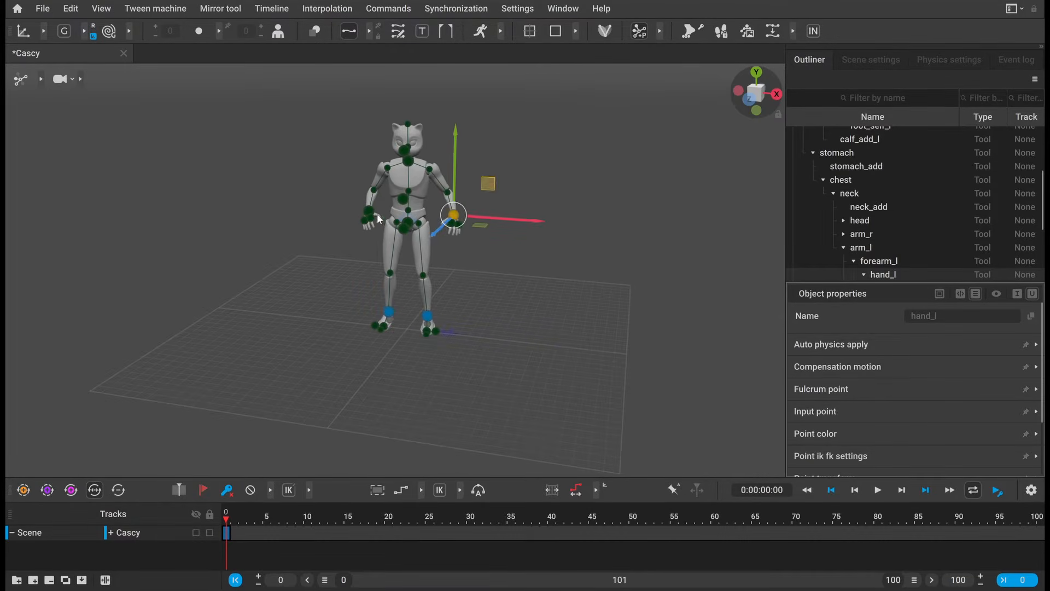
{"action": "left_click", "coordinate": [387, 312]}
{"action": "left_click_drag", "start_coordinate": [420, 281], "coordinate": [335, 158]}
{"action": "left_click", "coordinate": [63, 197]}
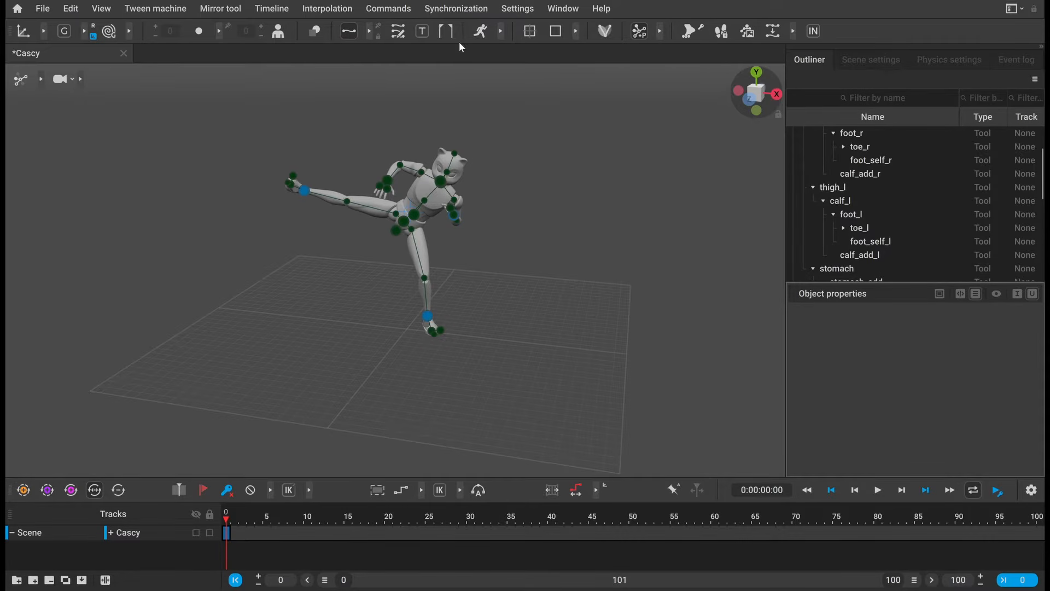
Preview the character in each viewport mode, including the clean view and Mesh mode, and return to the green point controllers
{"action": "left_click", "coordinate": [40, 81]}
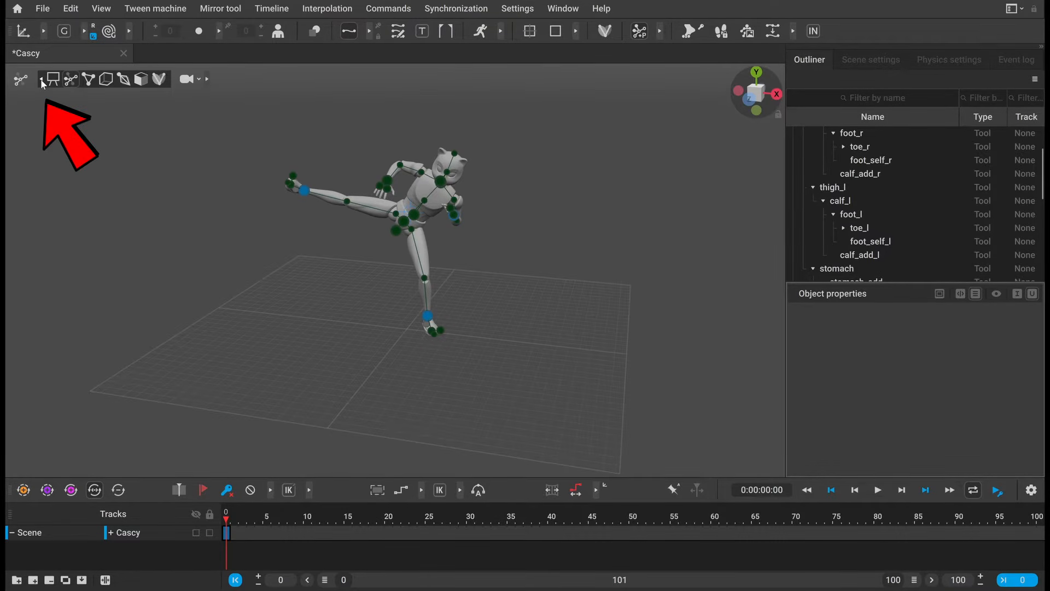
{"action": "left_click", "coordinate": [53, 80]}
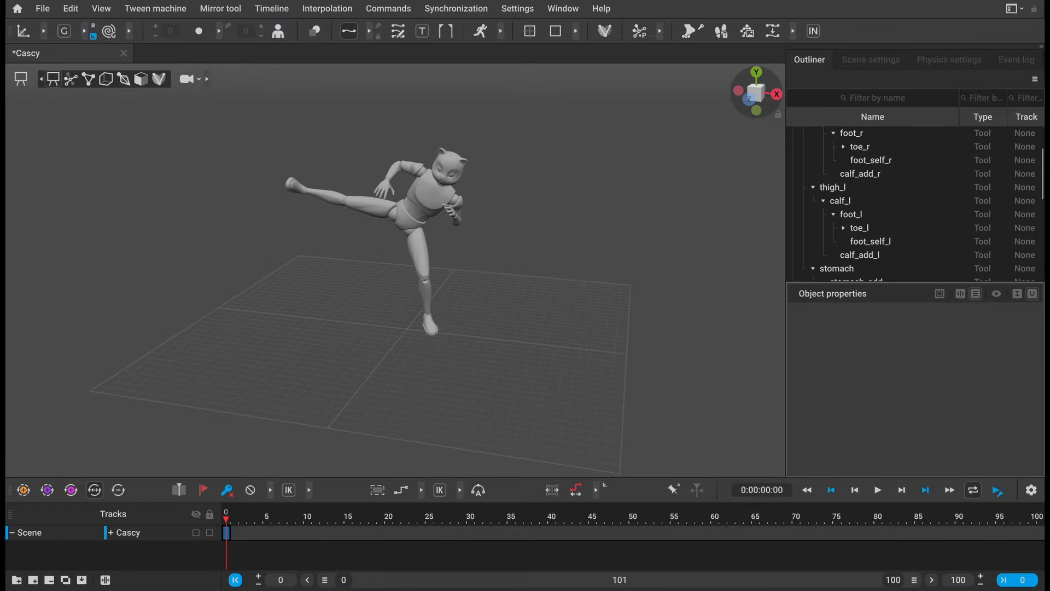
{"action": "left_click", "coordinate": [69, 82]}
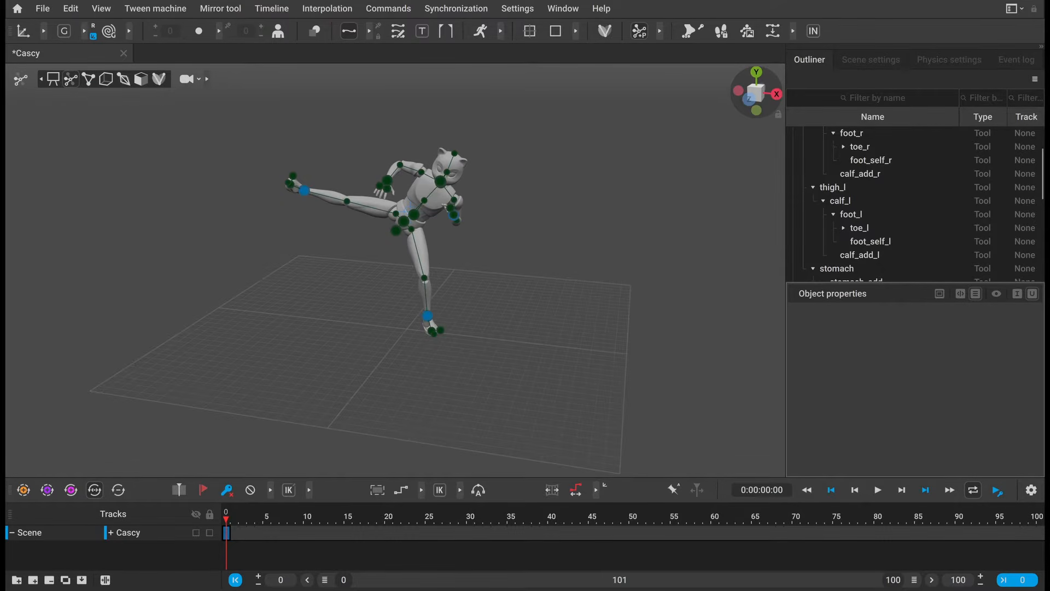
{"action": "left_click", "coordinate": [86, 79]}
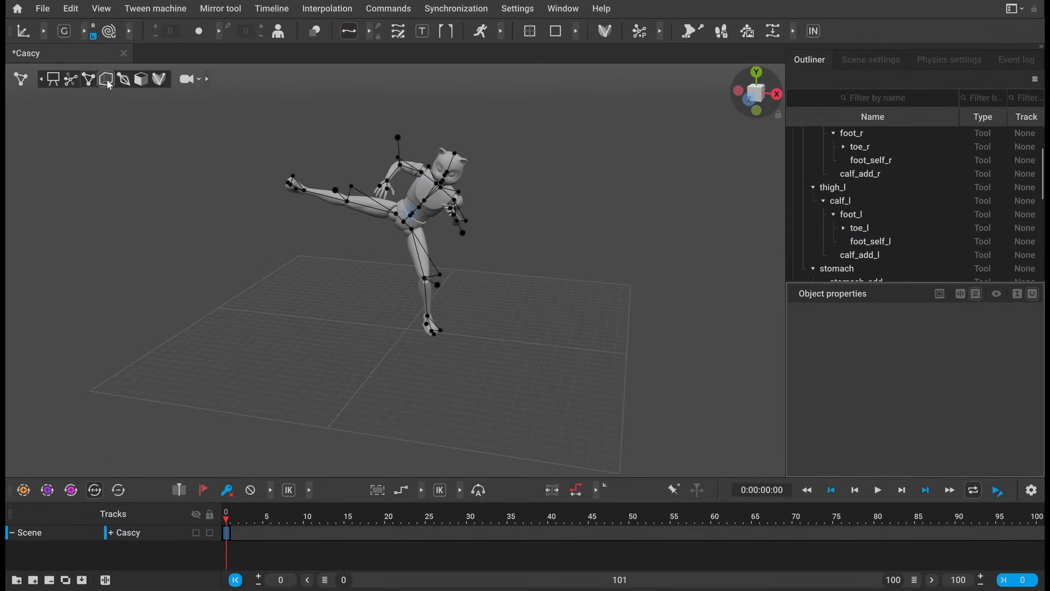
{"action": "left_click", "coordinate": [108, 81]}
{"action": "left_click", "coordinate": [127, 81]}
{"action": "left_click", "coordinate": [142, 80]}
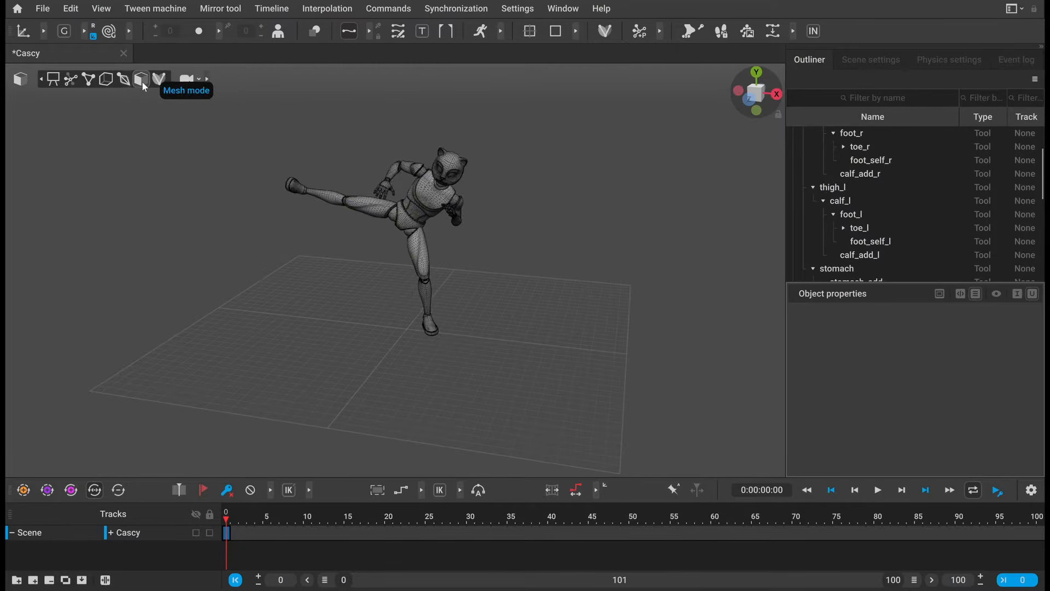
{"action": "left_click", "coordinate": [158, 79]}
{"action": "left_click", "coordinate": [54, 80]}
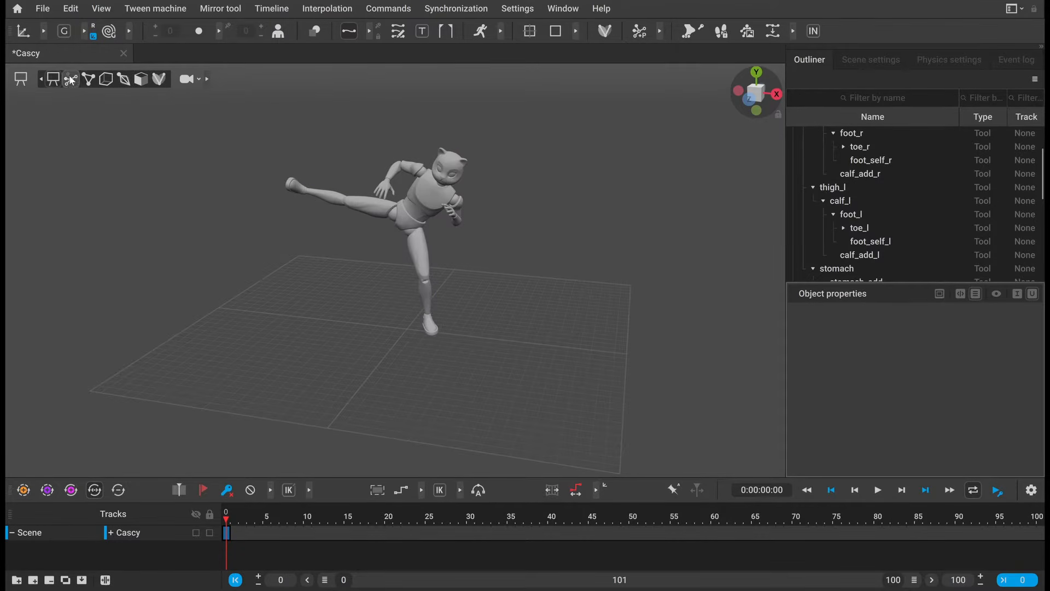
{"action": "left_click", "coordinate": [71, 80]}
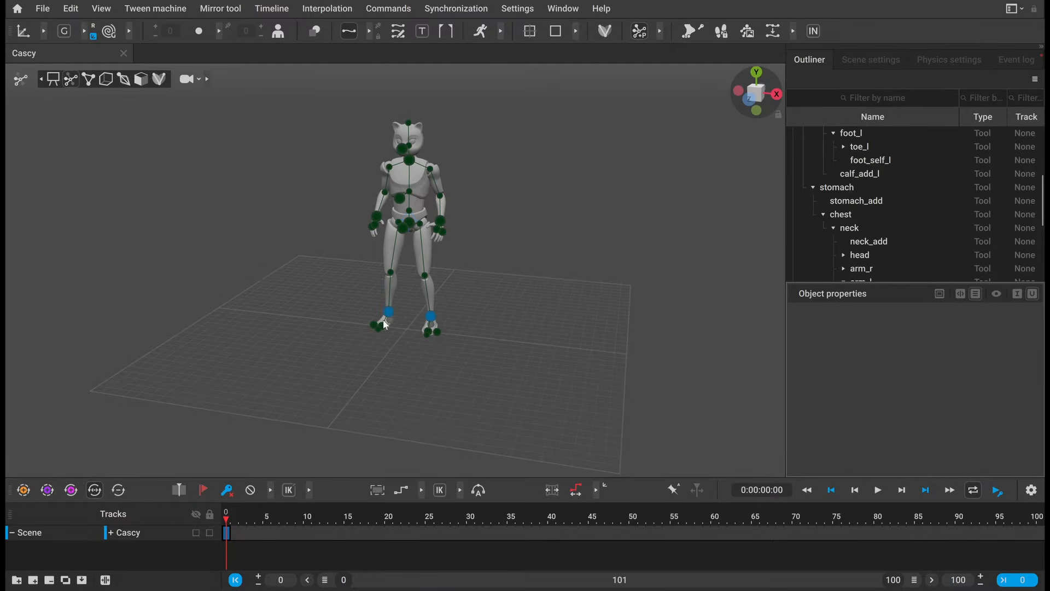
Add a keyframe at frame 20 and raise Cascy's right foot into a forward kick
{"action": "left_click", "coordinate": [387, 519]}
{"action": "key", "text": "f"}
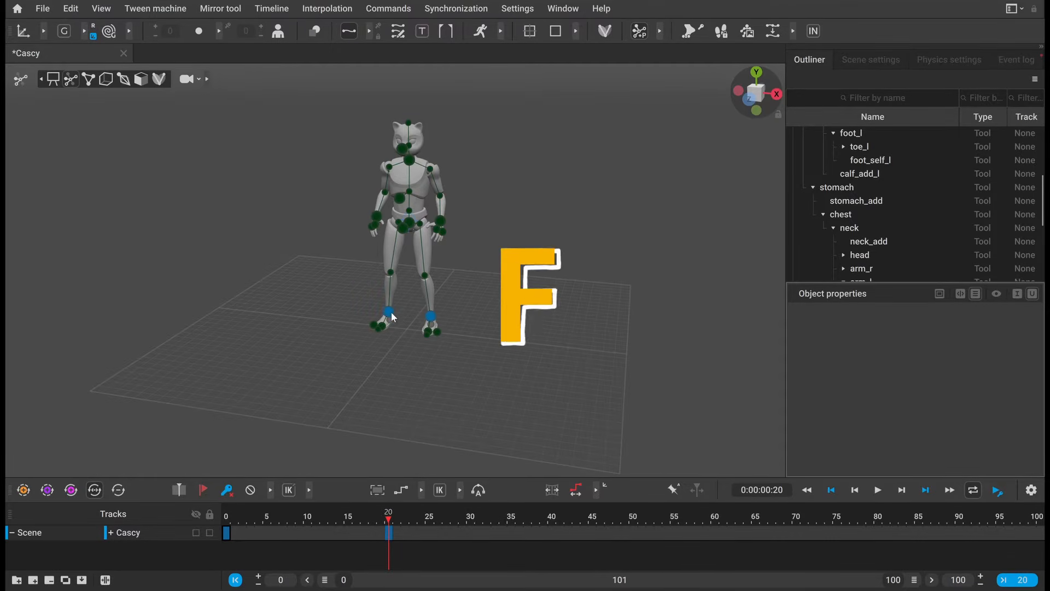
{"action": "left_click", "coordinate": [392, 315]}
{"action": "left_click_drag", "start_coordinate": [392, 316], "coordinate": [327, 243]}
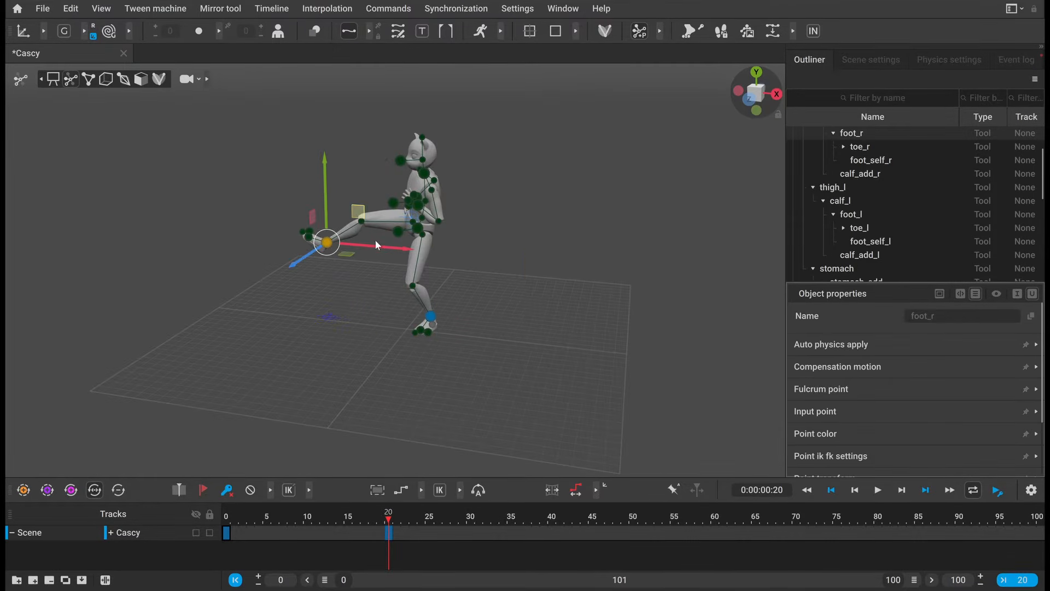
Add a keyframe at frame 40 and lower the right foot back to the ground in a bent-knee stance
{"action": "left_click", "coordinate": [551, 526]}
{"action": "key", "text": "f"}
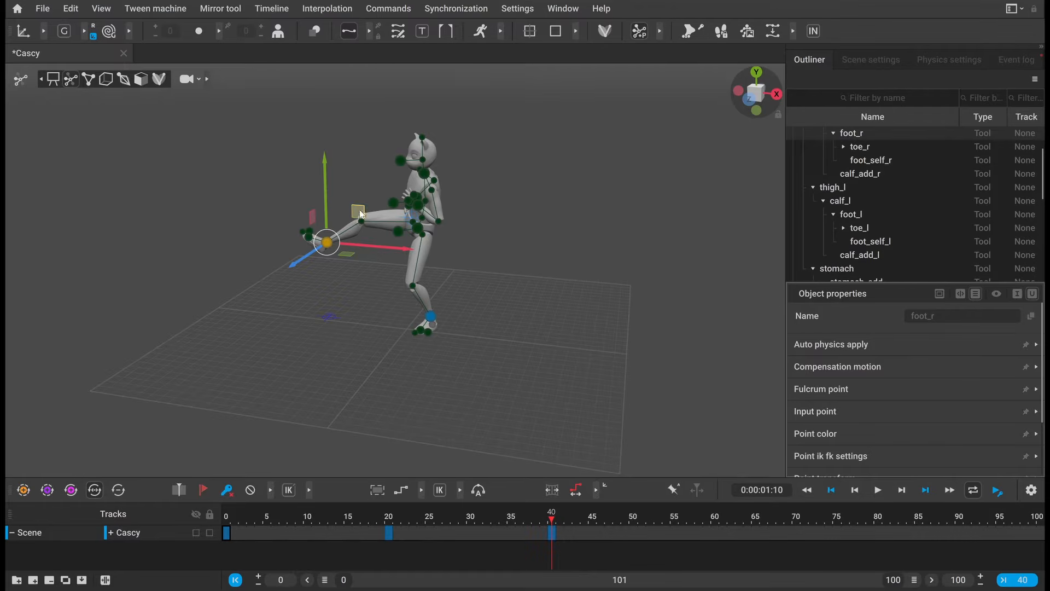
{"action": "left_click_drag", "start_coordinate": [372, 266], "coordinate": [398, 295]}
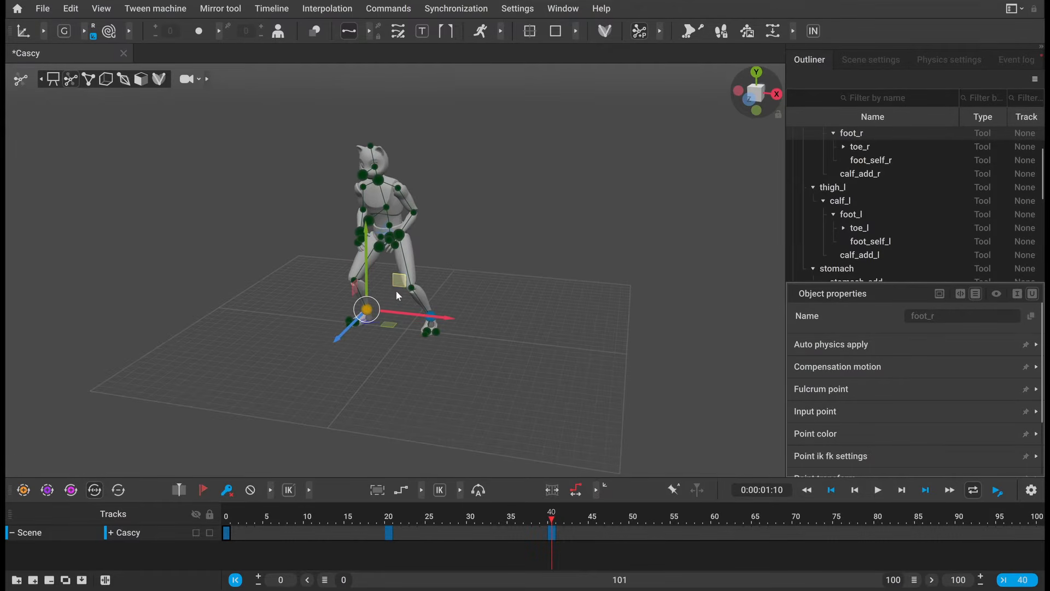
Play the kick animation, limit the timeline's visible range to end at frame 40, and play it in a loop
{"action": "left_click", "coordinate": [228, 521]}
{"action": "left_click", "coordinate": [204, 283]}
{"action": "key", "text": "space"}
{"action": "key", "text": "space"}
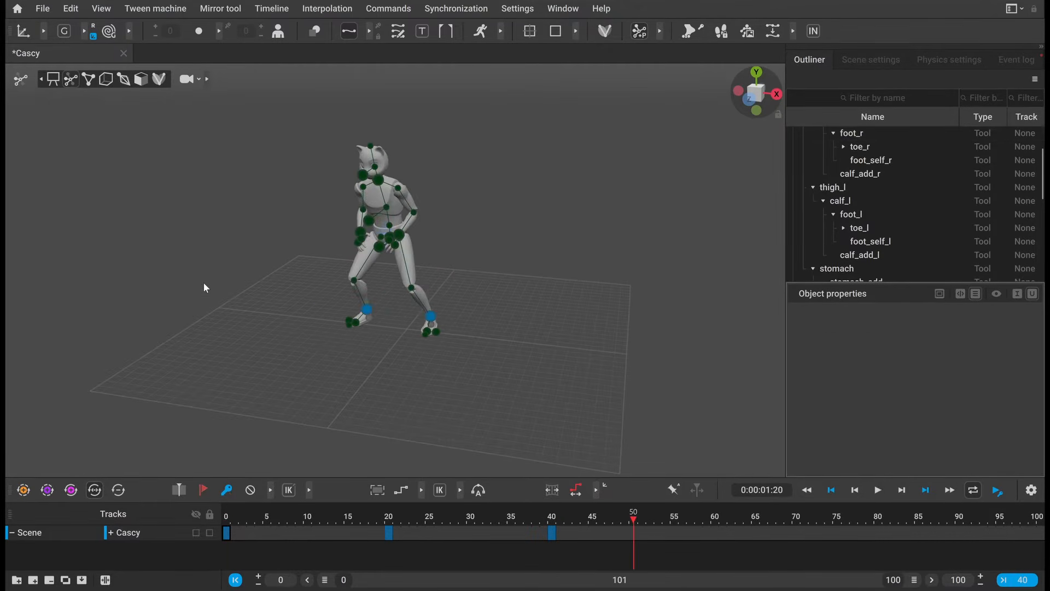
{"action": "left_click_drag", "start_coordinate": [919, 579], "coordinate": [569, 564]}
{"action": "key", "text": "space"}
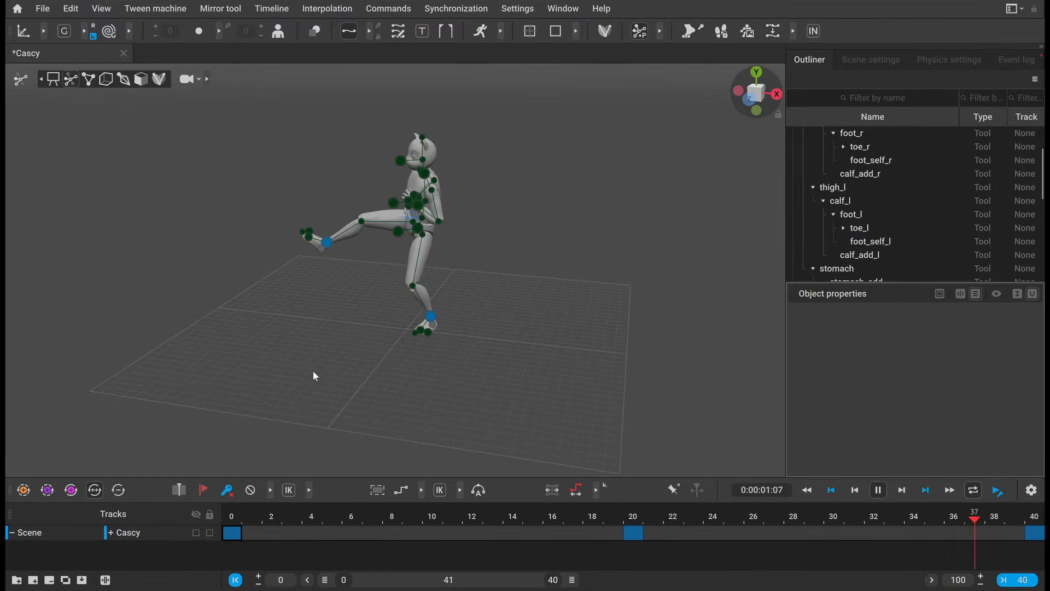
{"action": "key", "text": "space"}
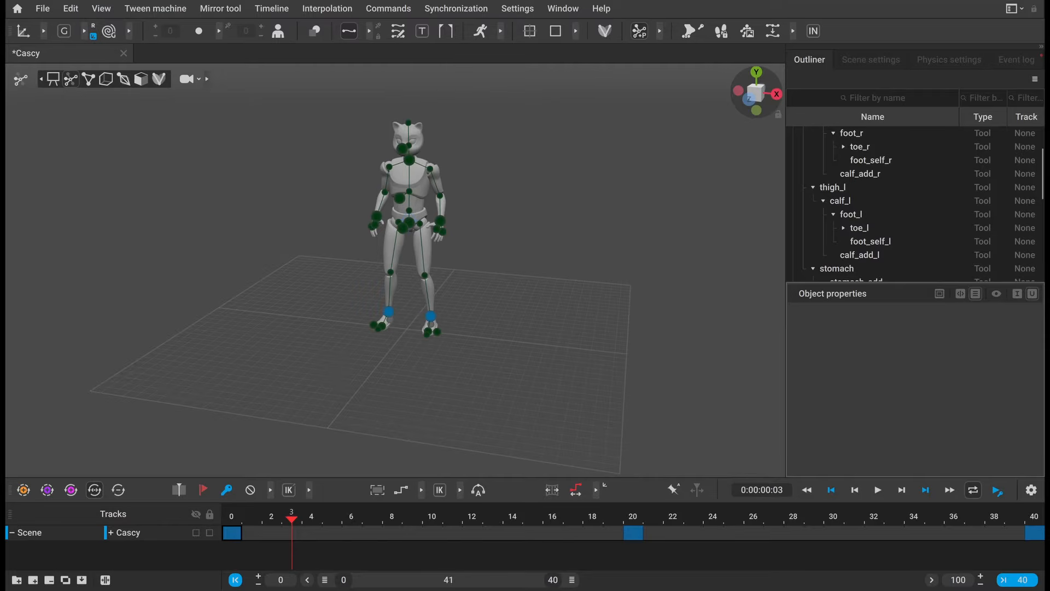
{"action": "key", "text": "space"}
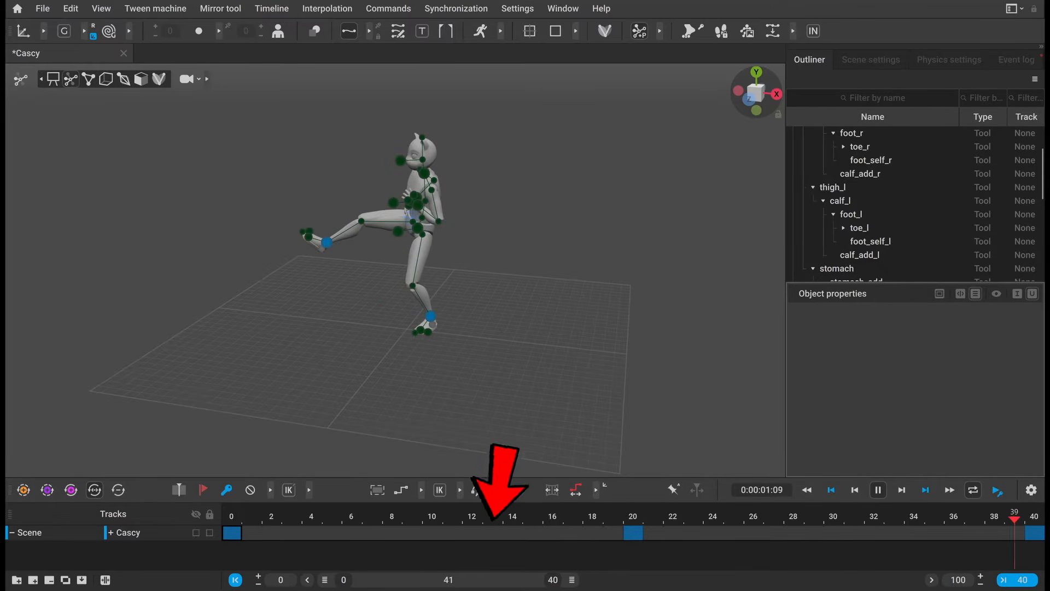
Select the timeline from the first to the last keyframe, apply the green curve interpolation, and play the smoothed motion
{"action": "left_click_drag", "start_coordinate": [253, 531], "coordinate": [1034, 545]}
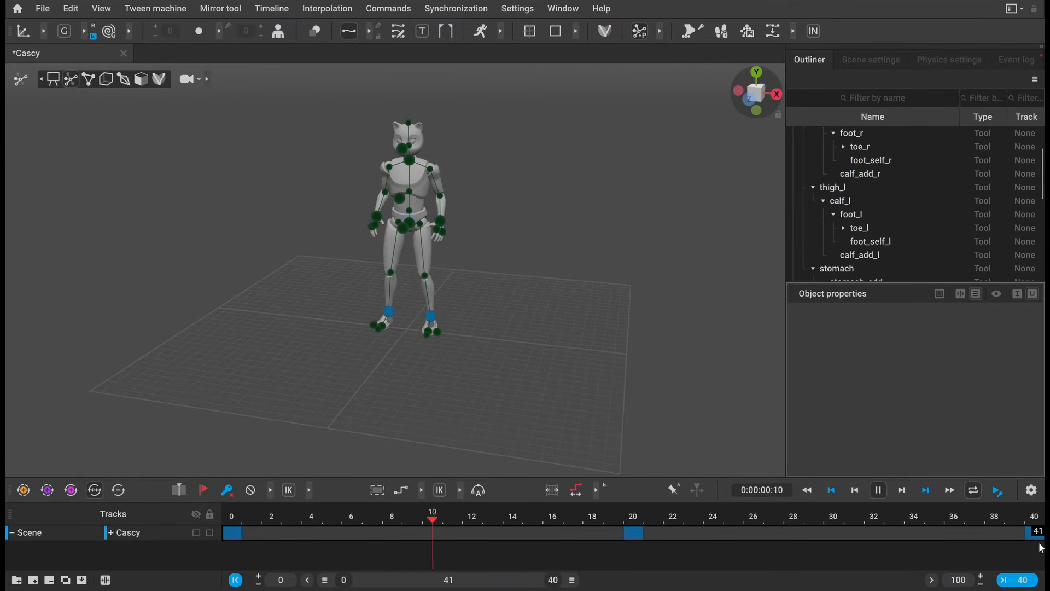
{"action": "key", "text": "space"}
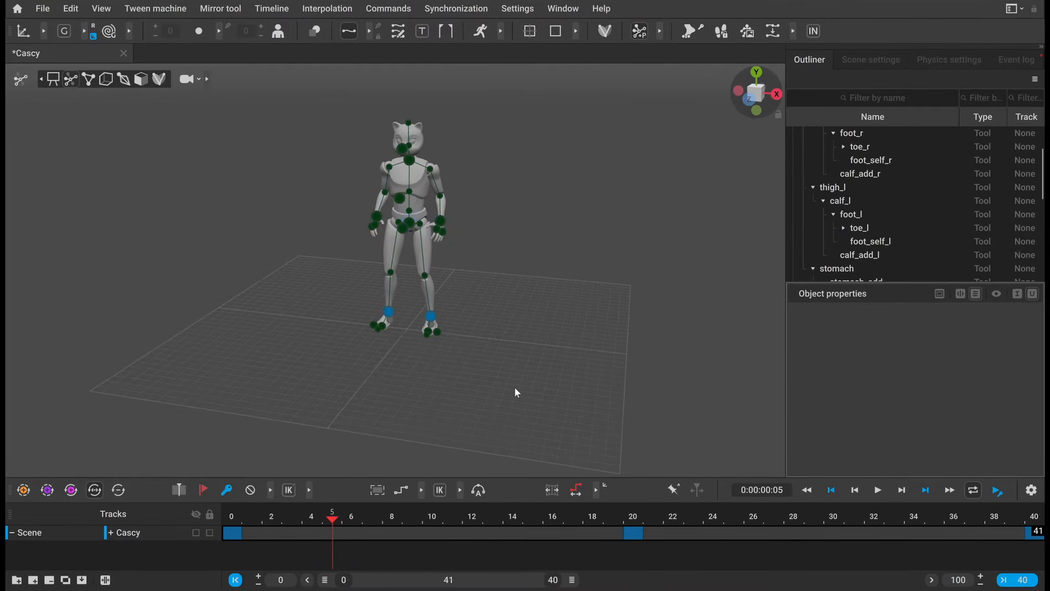
{"action": "left_click", "coordinate": [421, 490]}
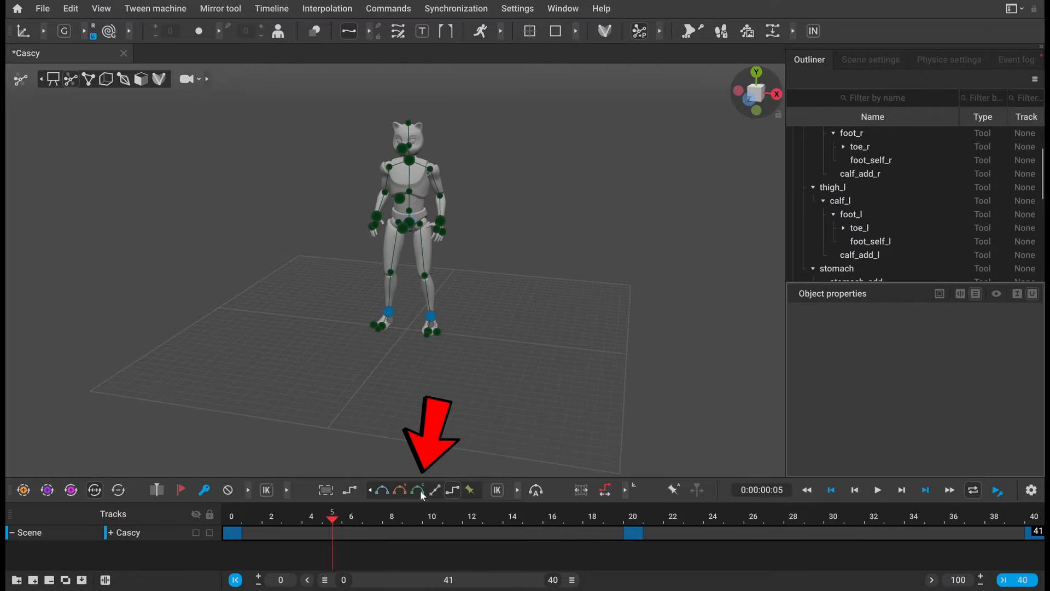
{"action": "left_click", "coordinate": [419, 496]}
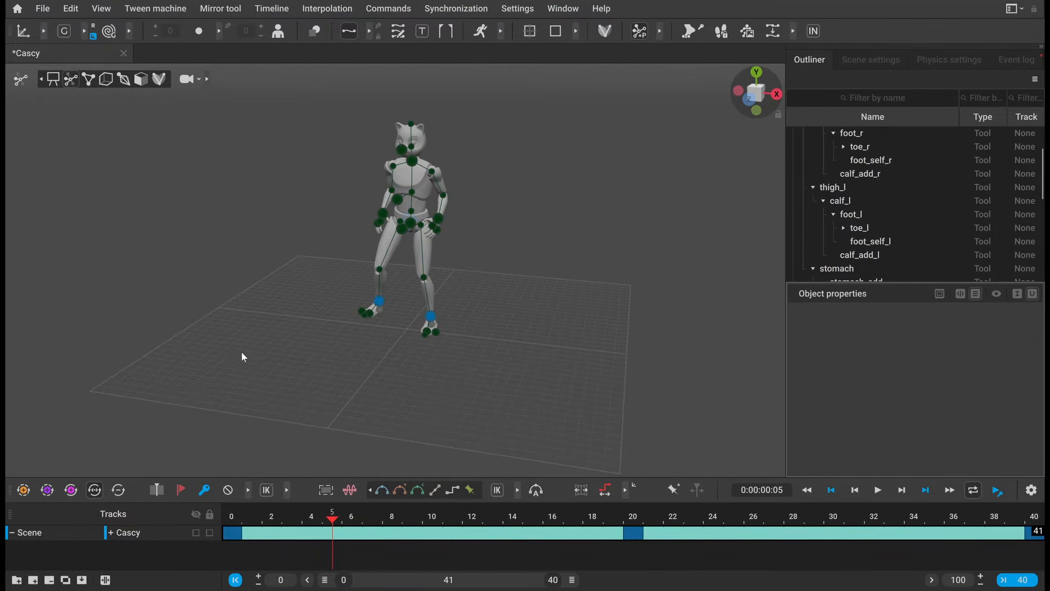
{"action": "key", "text": "space"}
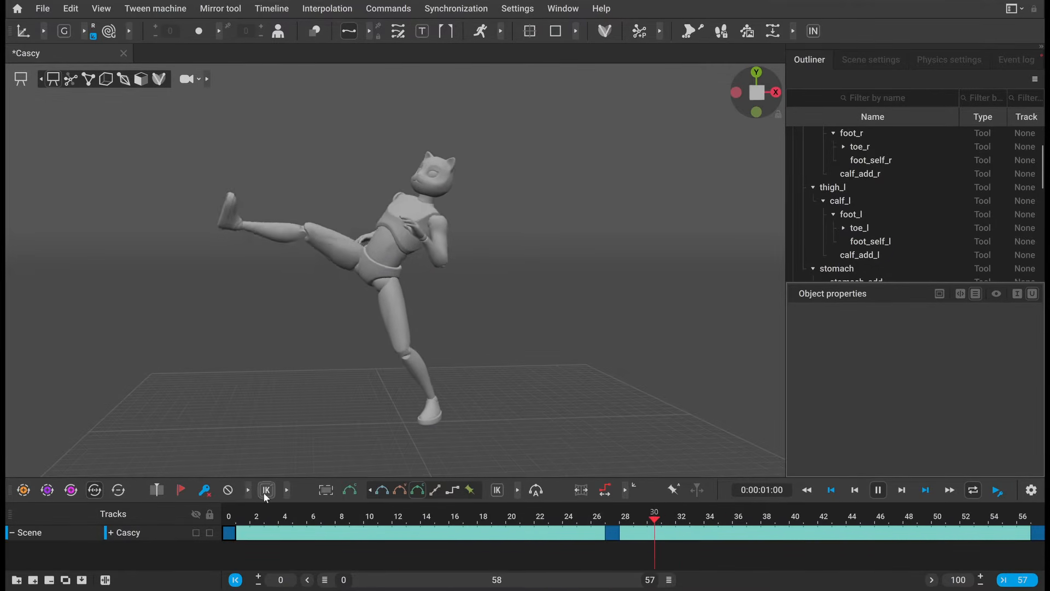
Shorten the interval after frame 0 so the kick keyframe sits at frame 13 and the last at 43, and play it
{"action": "key", "text": "space"}
{"action": "left_click", "coordinate": [231, 518]}
{"action": "key", "text": "minus"}
{"action": "key", "text": "minus"}
{"action": "key", "text": "minus"}
{"action": "key", "text": "minus"}
{"action": "key", "text": "minus"}
{"action": "key", "text": "minus"}
{"action": "key", "text": "minus"}
{"action": "key", "text": "minus"}
{"action": "key", "text": "minus"}
{"action": "key", "text": "minus"}
{"action": "key", "text": "minus"}
{"action": "key", "text": "minus"}
{"action": "key", "text": "minus"}
{"action": "key", "text": "minus"}
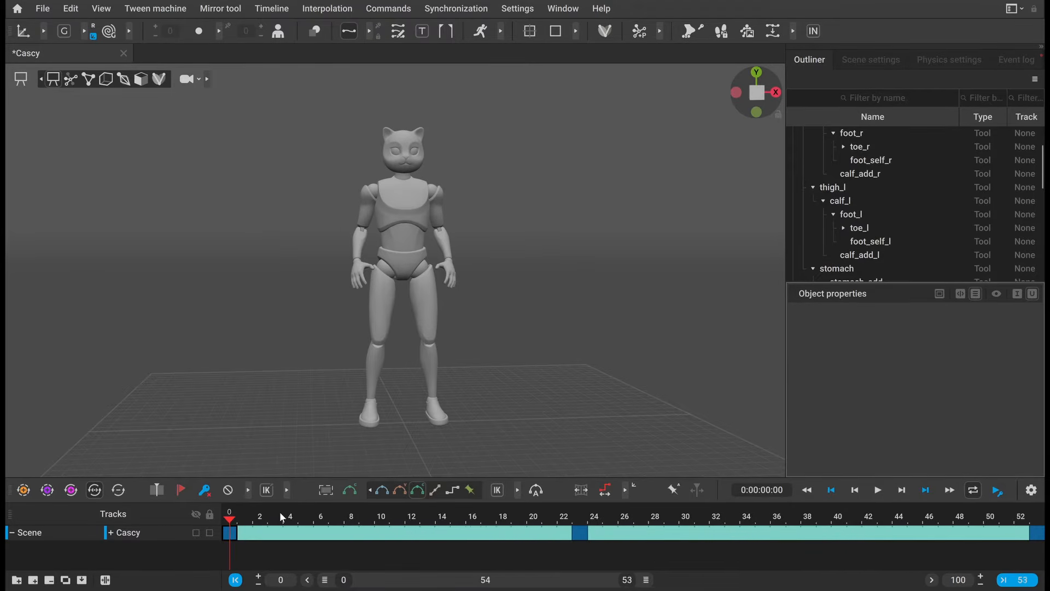
{"action": "key", "text": "space"}
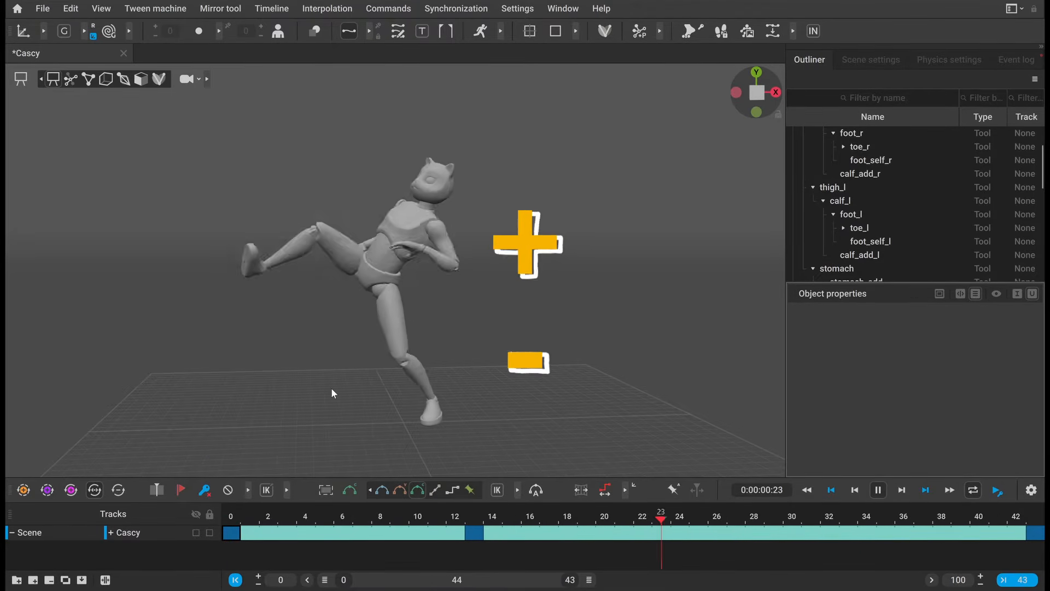
Lengthen the interval after frame 0 so the kick keyframe sits at frame 19 and the last keyframe at 49
{"action": "key", "text": "space"}
{"action": "left_click", "coordinate": [228, 519]}
{"action": "key", "text": "plus"}
{"action": "key", "text": "plus"}
{"action": "key", "text": "plus"}
{"action": "key", "text": "plus"}
{"action": "key", "text": "plus"}
{"action": "key", "text": "plus"}
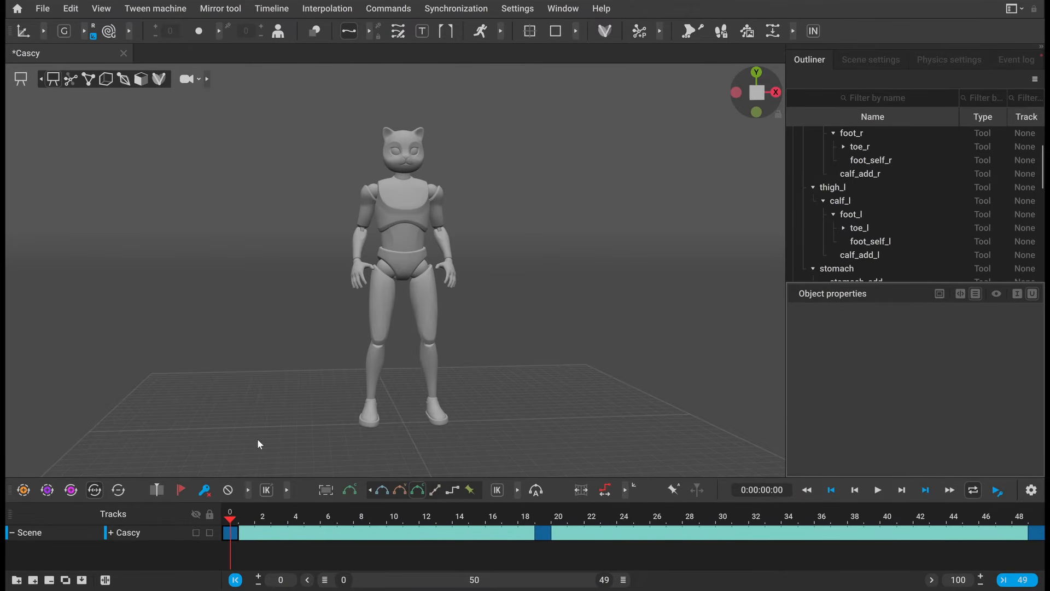
Play the retimed kick animation and switch to point controller mode with the character framed closely
{"action": "key", "text": "space"}
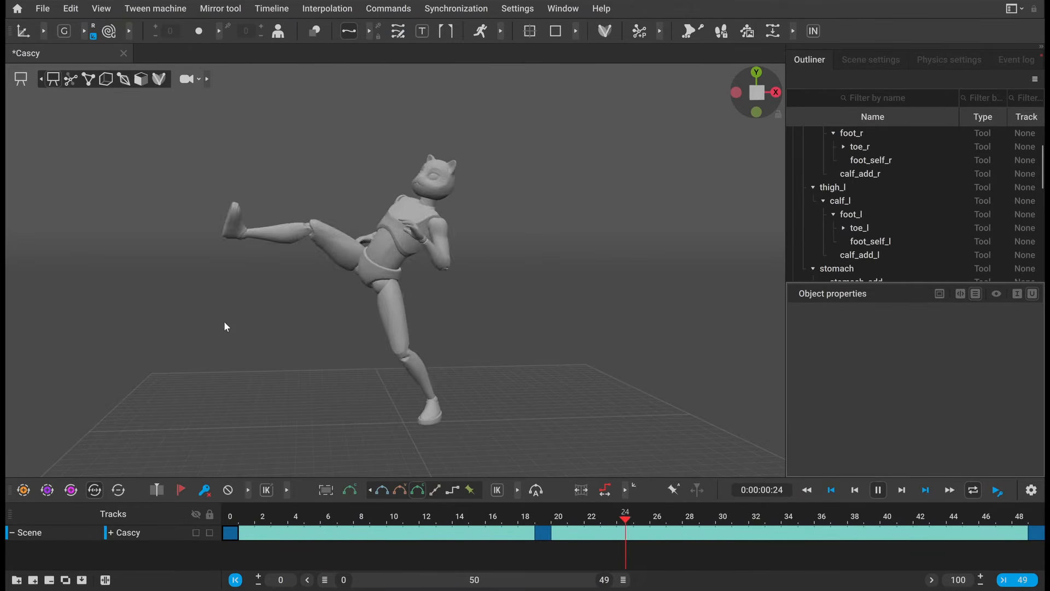
{"action": "key", "text": "space"}
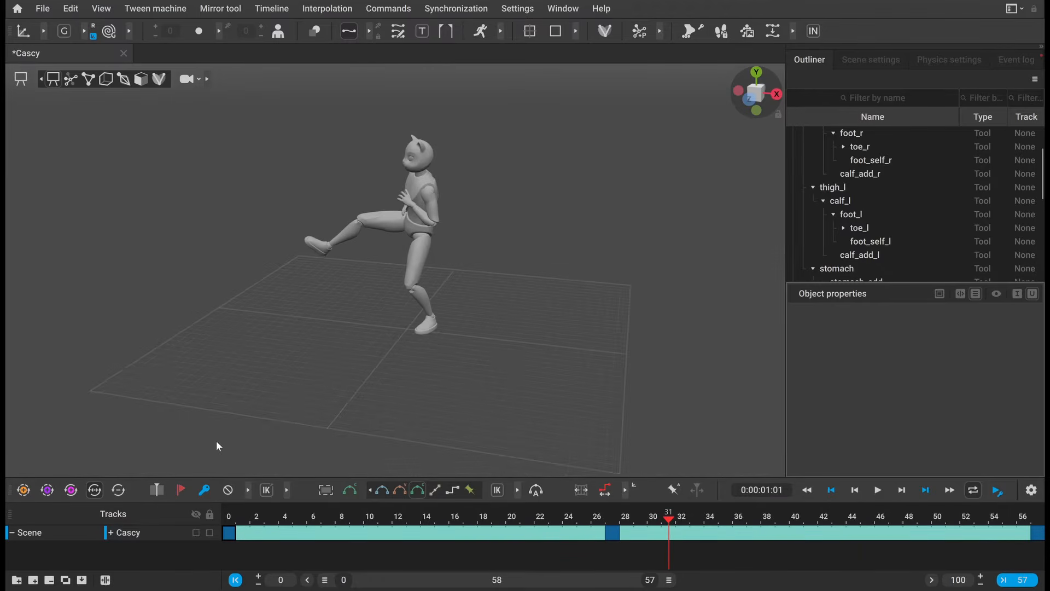
{"action": "scroll", "coordinate": [361, 184], "scroll_direction": "up", "scroll_amount": 2}
{"action": "left_click_drag", "start_coordinate": [330, 130], "coordinate": [389, 161], "text": "alt"}
{"action": "scroll", "coordinate": [388, 161], "scroll_direction": "up", "scroll_amount": 4}
{"action": "left_click", "coordinate": [70, 80]}
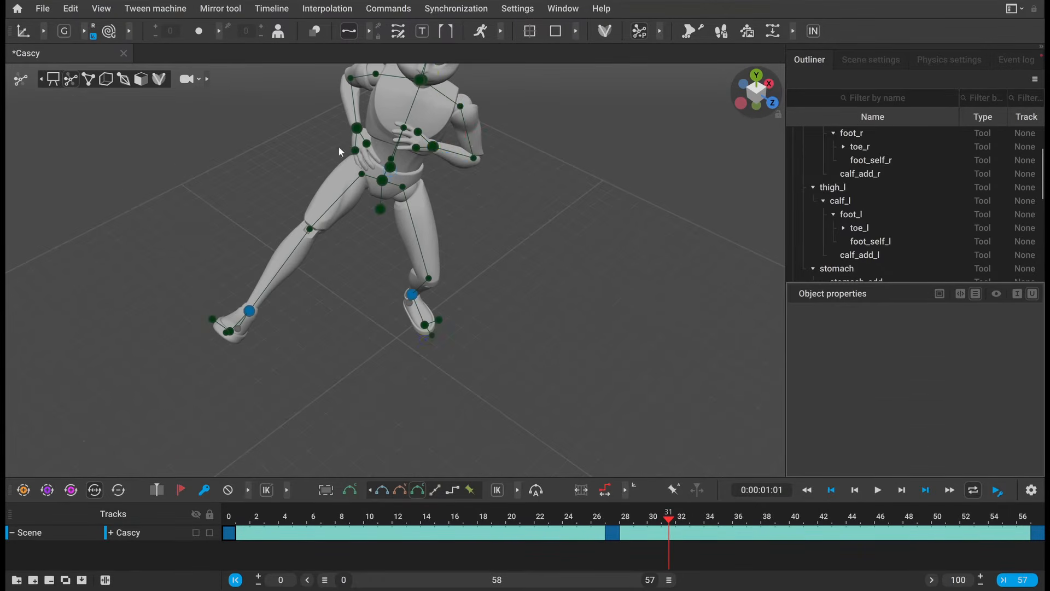
At the kick keyframe on frame 27, move the left and right hands outward, away from the torso
{"action": "left_click", "coordinate": [439, 142]}
{"action": "key", "text": "Left"}
{"action": "key", "text": "Left"}
{"action": "key", "text": "Left"}
{"action": "key", "text": "Left"}
{"action": "left_click_drag", "start_coordinate": [486, 142], "coordinate": [511, 164]}
{"action": "left_click", "coordinate": [325, 130]}
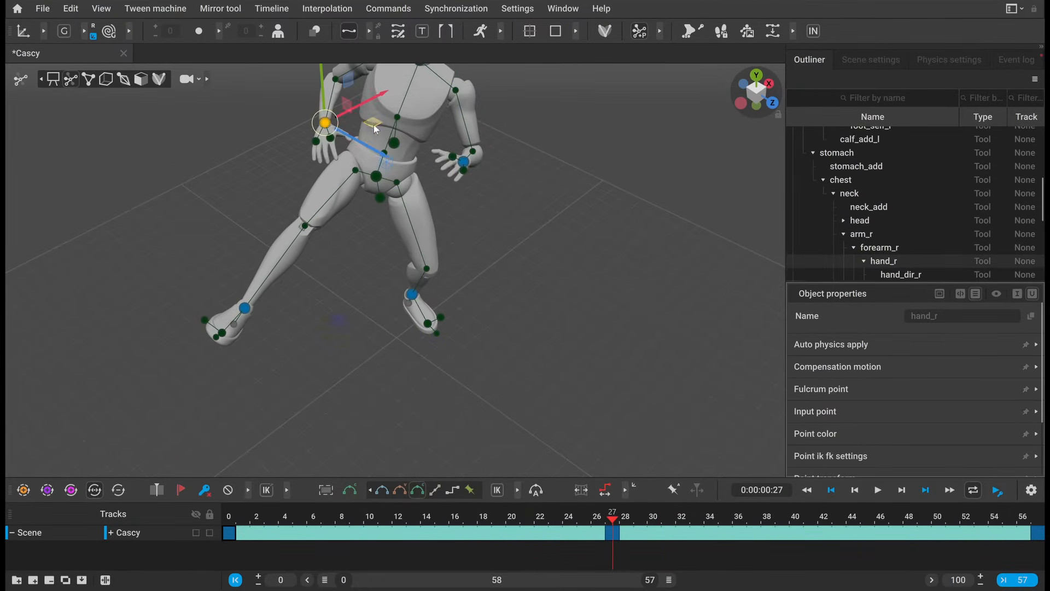
{"action": "left_click_drag", "start_coordinate": [375, 128], "coordinate": [360, 120]}
{"action": "left_click", "coordinate": [262, 219]}
At the last keyframe on frame 57, move the left and right hands farther out from the body
{"action": "left_click", "coordinate": [1035, 519]}
{"action": "left_click", "coordinate": [404, 211]}
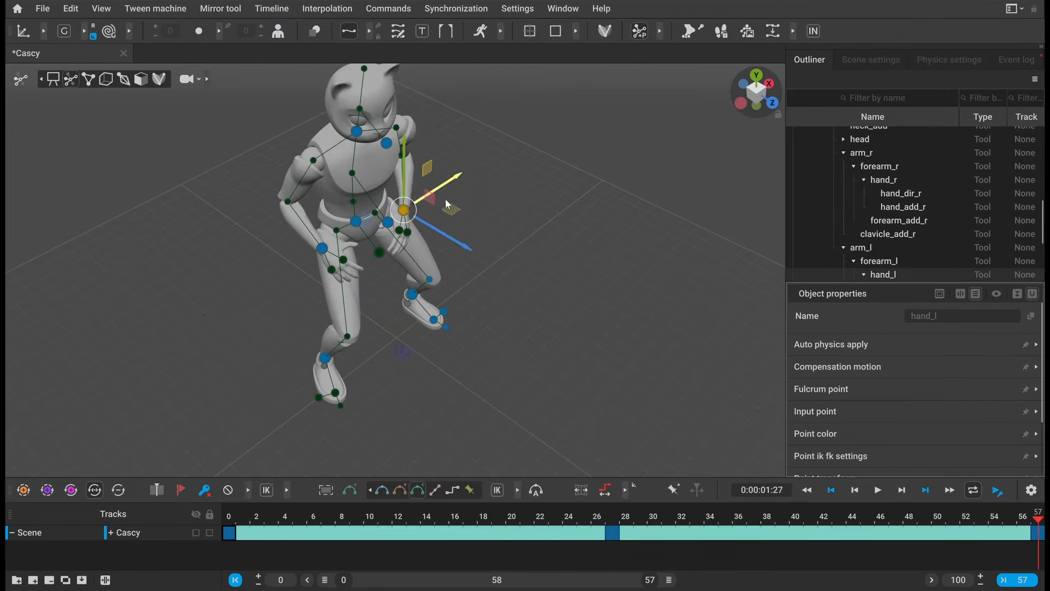
{"action": "left_click_drag", "start_coordinate": [446, 204], "coordinate": [470, 190]}
{"action": "left_click", "coordinate": [321, 248]}
{"action": "left_click_drag", "start_coordinate": [369, 248], "coordinate": [352, 251]}
{"action": "left_click", "coordinate": [484, 254]}
{"action": "left_click_drag", "start_coordinate": [495, 253], "coordinate": [471, 254], "text": "alt"}
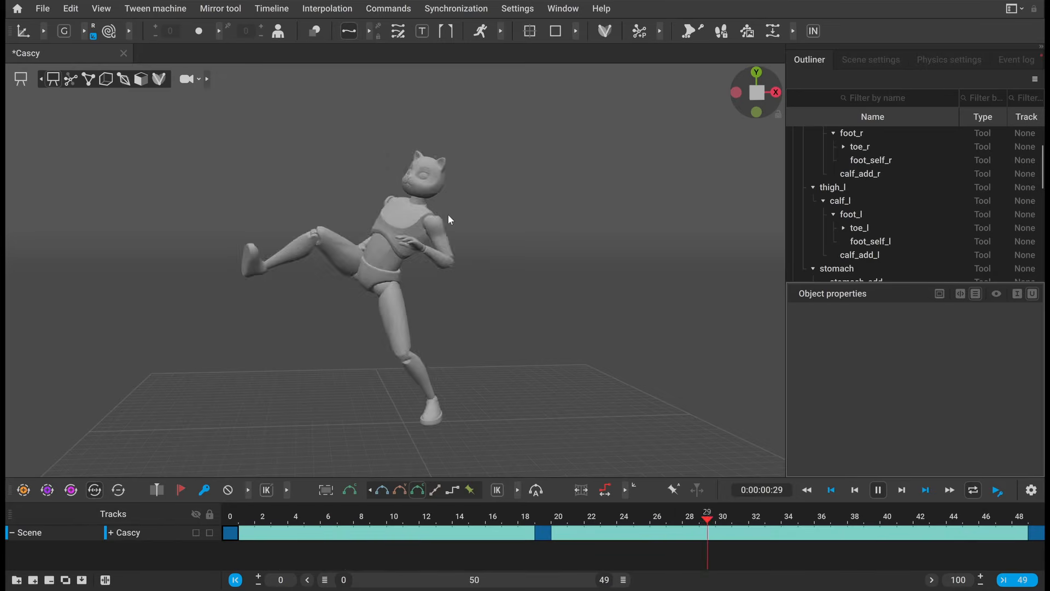
Stop the playback and turn on Physics Assistant to show the physics-corrected ghost beside the character
{"action": "key", "text": "space"}
{"action": "left_click", "coordinate": [479, 32]}
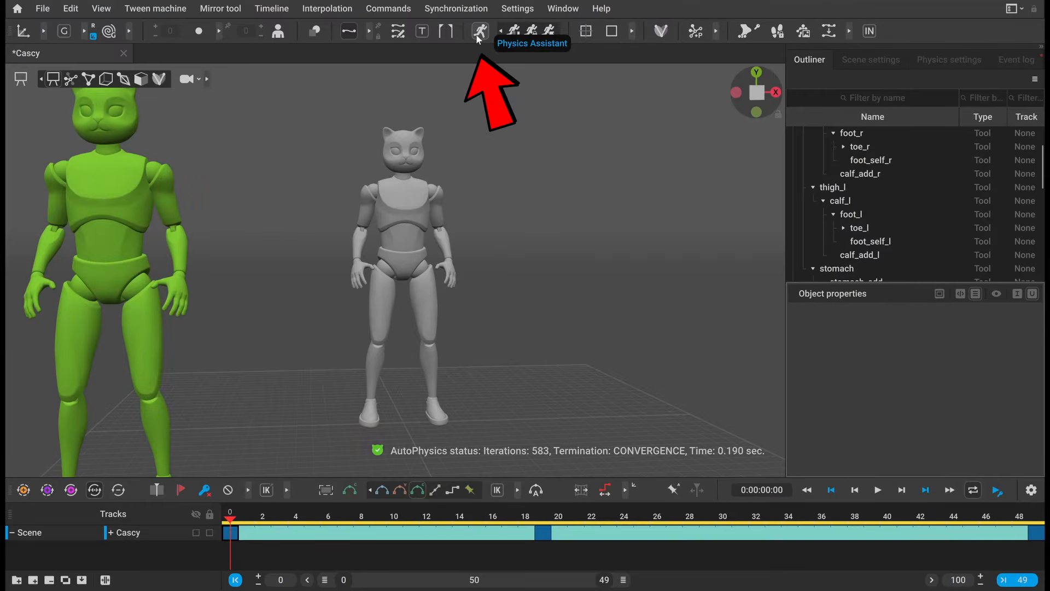
{"action": "scroll", "coordinate": [505, 192], "scroll_direction": "down", "scroll_amount": 3}
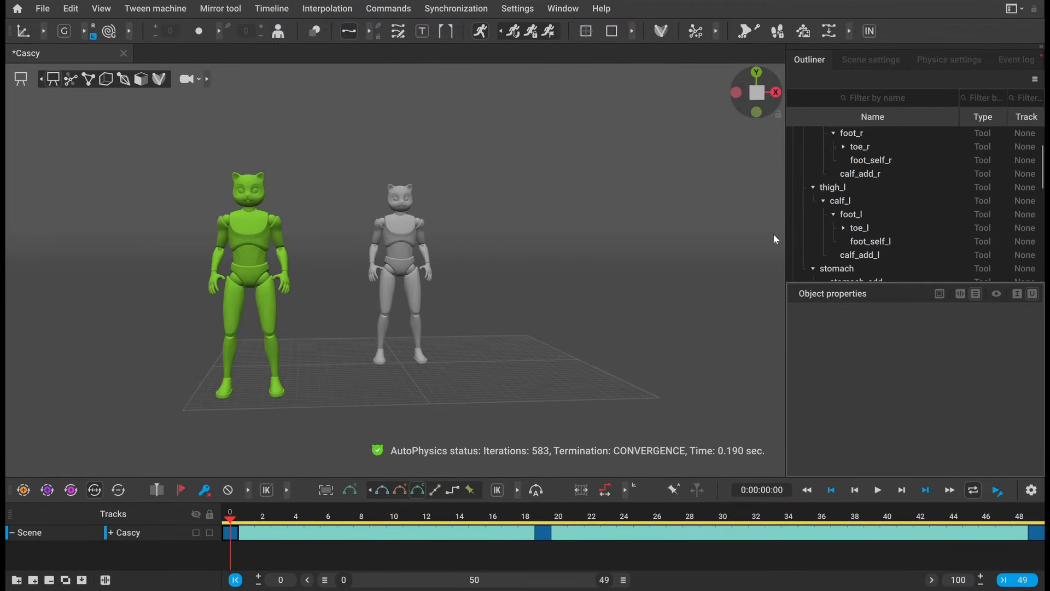
In the AutoPhysics settings, set Physics corrector and Smooth trajectory to 80, and turn on Secondary motion and Separation of motion at 50
{"action": "left_click", "coordinate": [940, 61]}
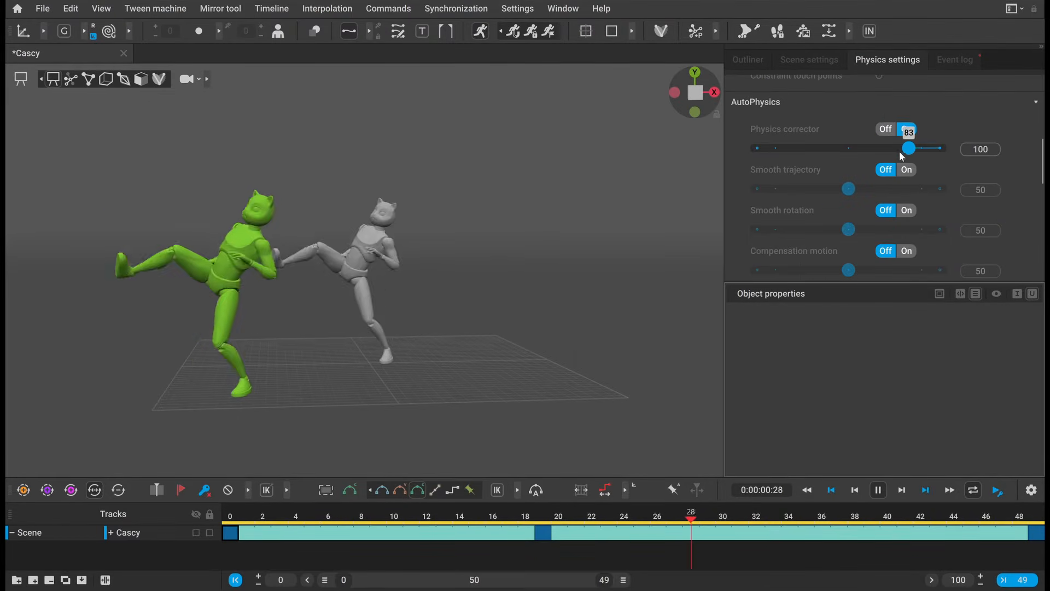
{"action": "left_click_drag", "start_coordinate": [848, 188], "coordinate": [904, 189]}
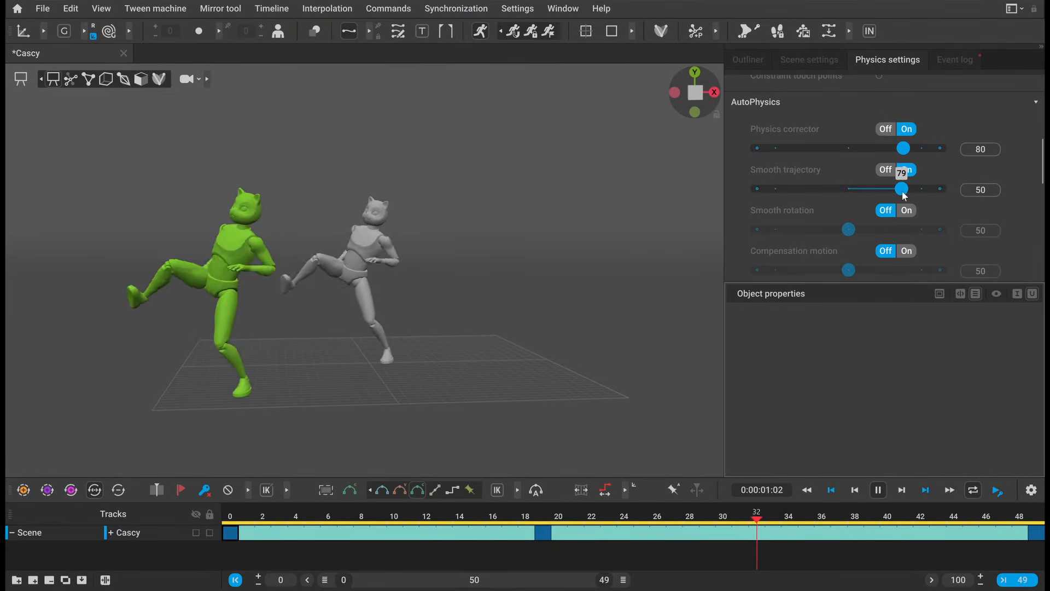
{"action": "scroll", "coordinate": [819, 160], "scroll_direction": "down", "scroll_amount": 3}
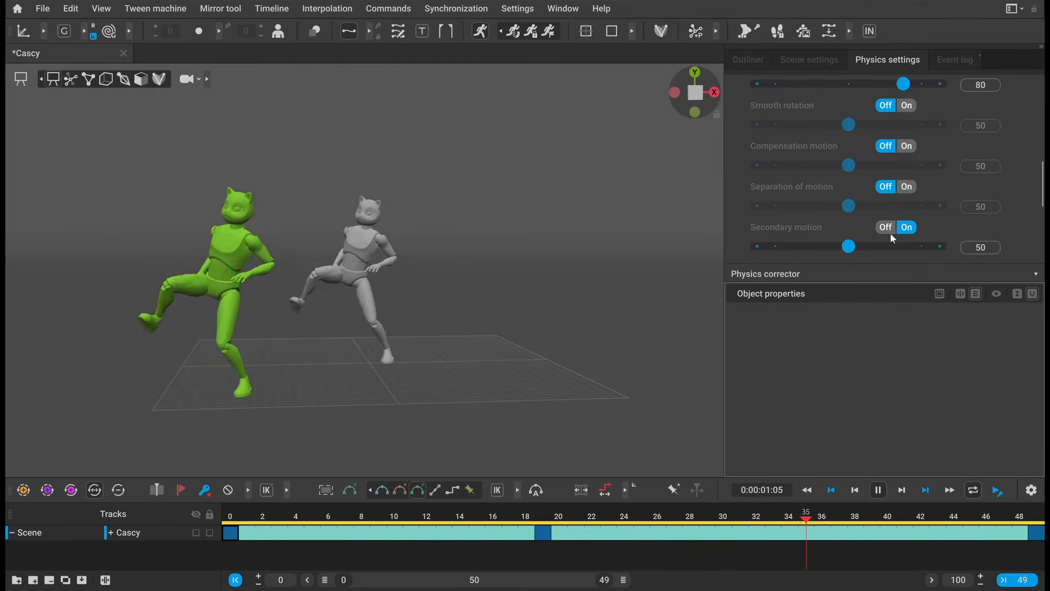
{"action": "left_click", "coordinate": [906, 227]}
{"action": "mouse_move", "coordinate": [849, 246]}
{"action": "left_mouse_down"}
{"action": "mouse_move", "coordinate": [912, 246]}
{"action": "mouse_move", "coordinate": [849, 246]}
{"action": "left_mouse_up"}
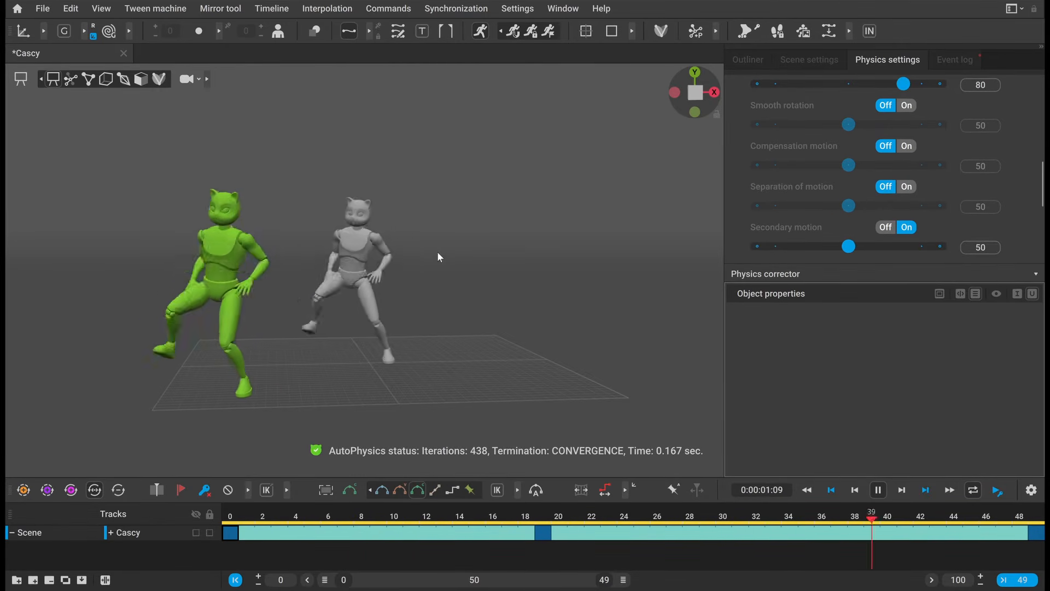
{"action": "left_click", "coordinate": [906, 187]}
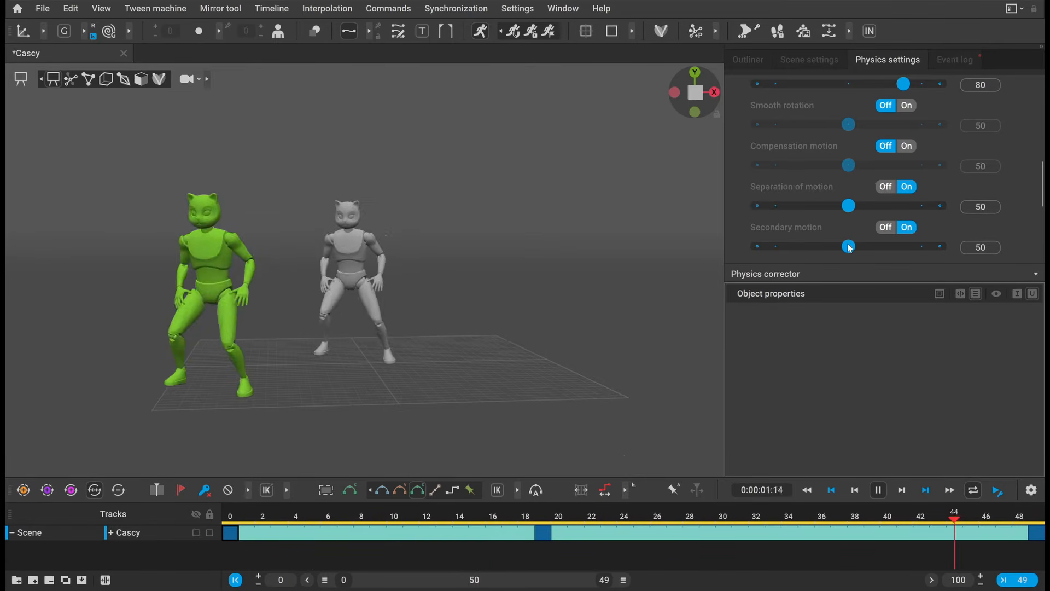
{"action": "scroll", "coordinate": [853, 197], "scroll_direction": "up", "scroll_amount": 1}
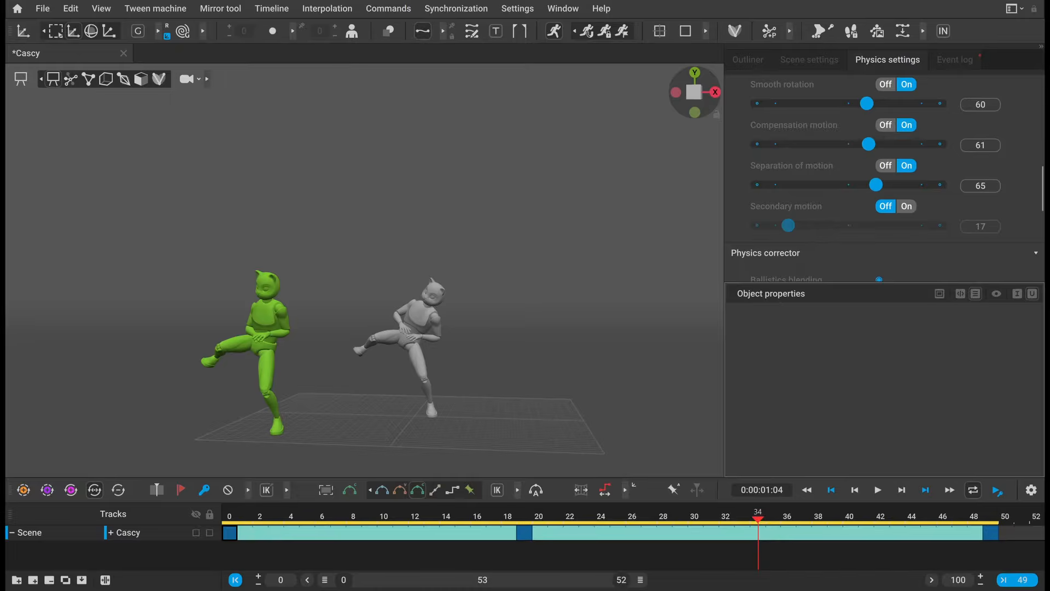
Snap the animation to the AutoPhysics result, turning off the one-time corrections after the snap, and turn off Physics Assistant
{"action": "left_click", "coordinate": [587, 32]}
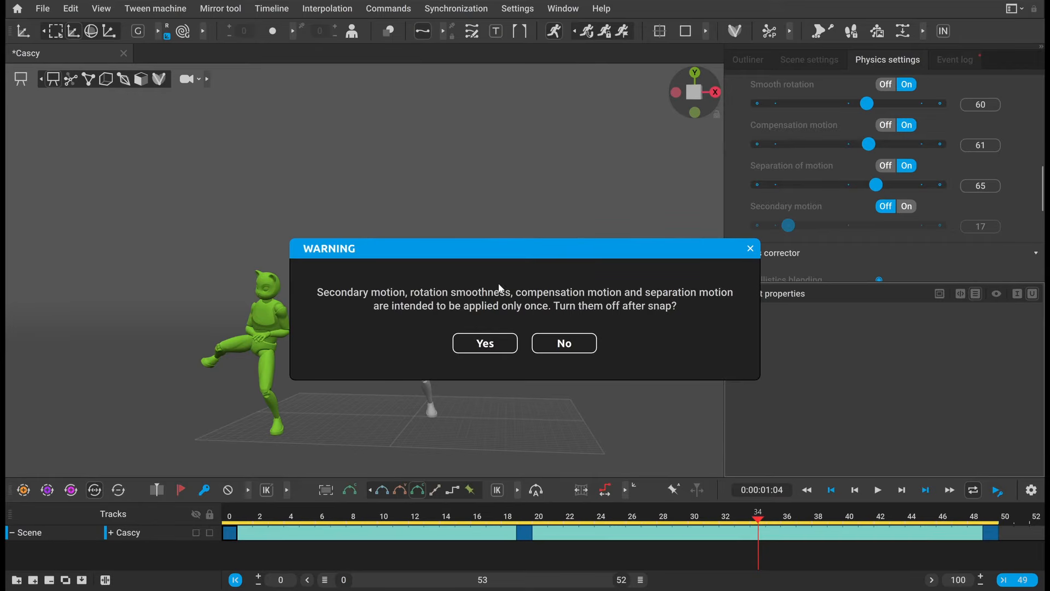
{"action": "left_click", "coordinate": [504, 336]}
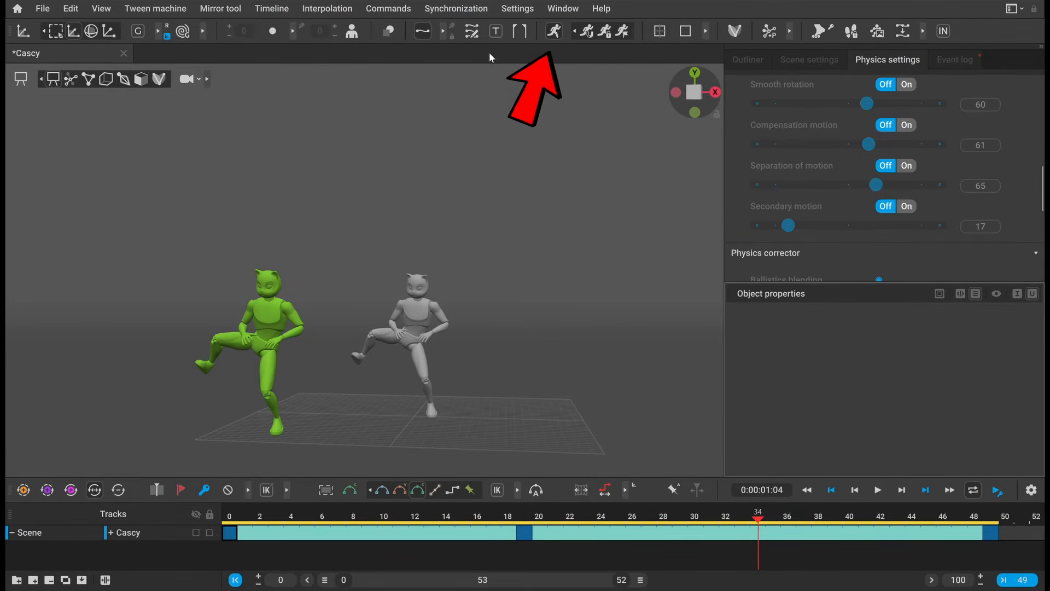
{"action": "left_click", "coordinate": [554, 33]}
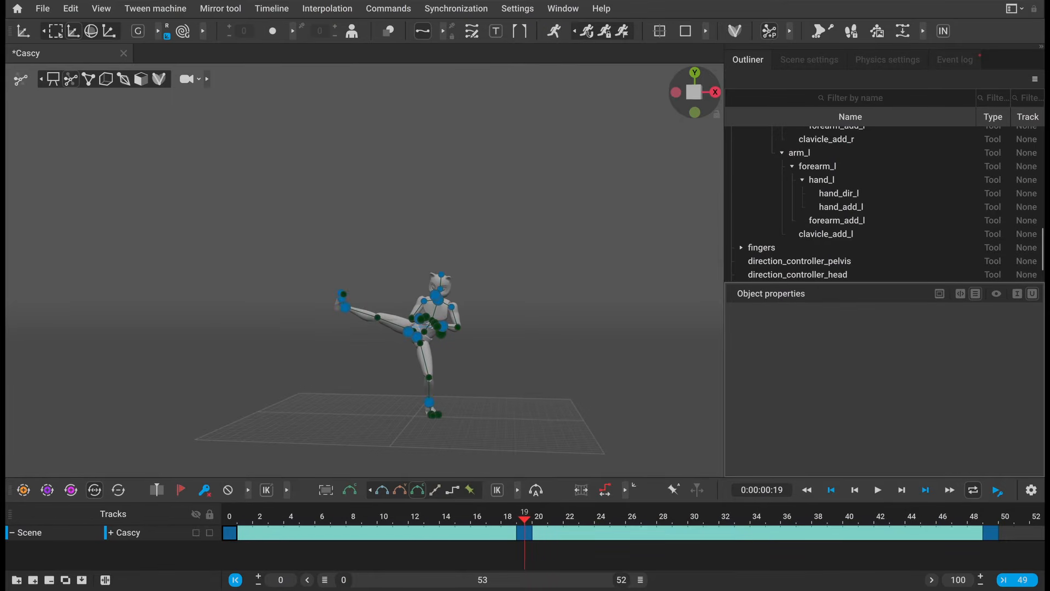
At frame 19, aim the head slightly upward and reposition both hands, raising the right to chest height and bringing the left inward
{"action": "scroll", "coordinate": [412, 230], "scroll_direction": "up", "scroll_amount": 5}
{"action": "left_click", "coordinate": [543, 332]}
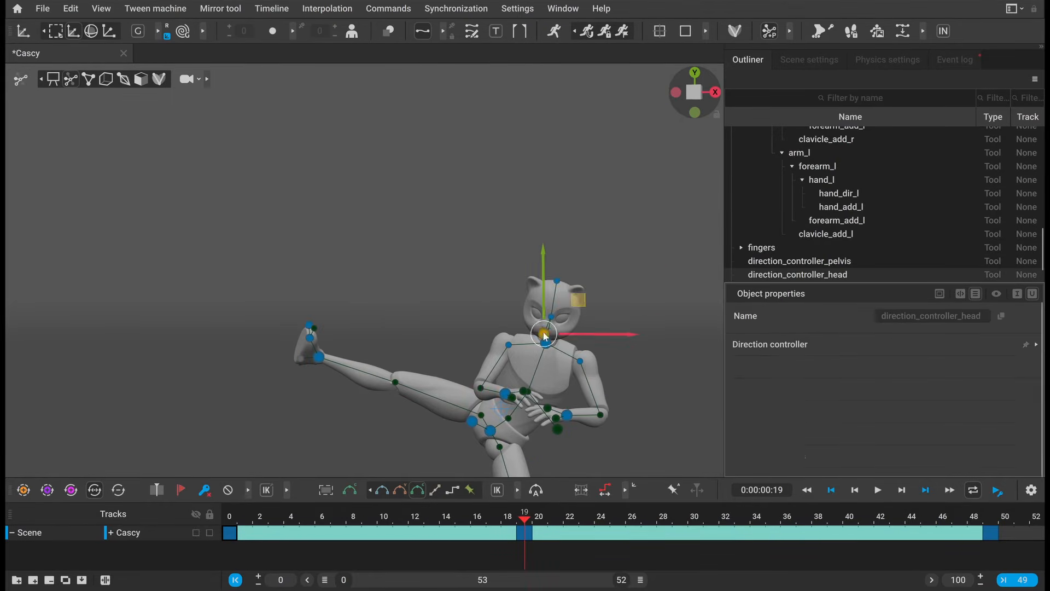
{"action": "left_click_drag", "start_coordinate": [579, 293], "coordinate": [584, 287]}
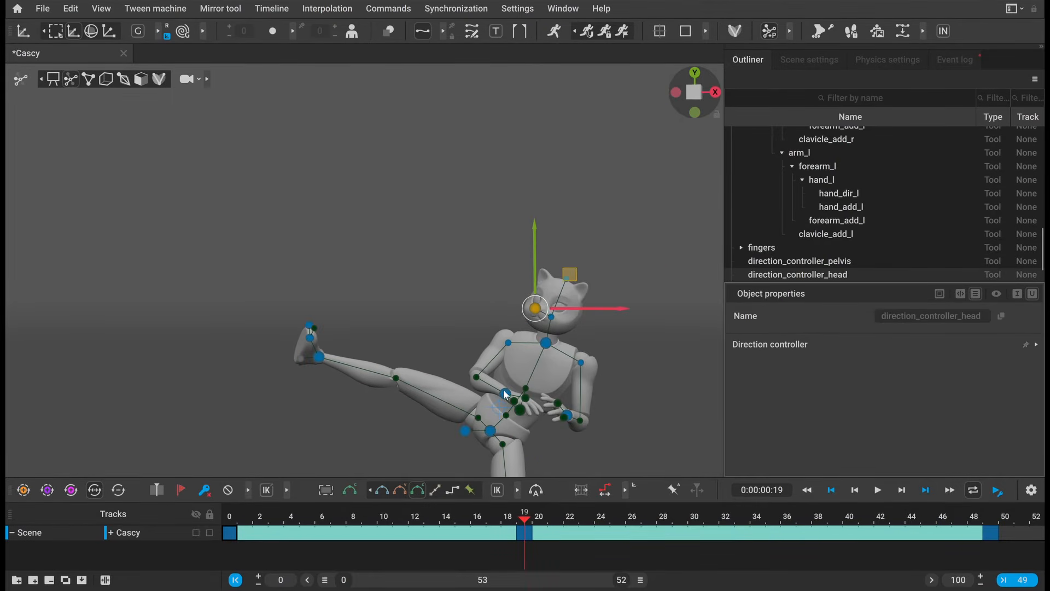
{"action": "left_click_drag", "start_coordinate": [505, 394], "coordinate": [504, 357]}
{"action": "left_click", "coordinate": [567, 415]}
{"action": "left_click_drag", "start_coordinate": [602, 382], "coordinate": [582, 372]}
{"action": "left_click", "coordinate": [283, 288]}
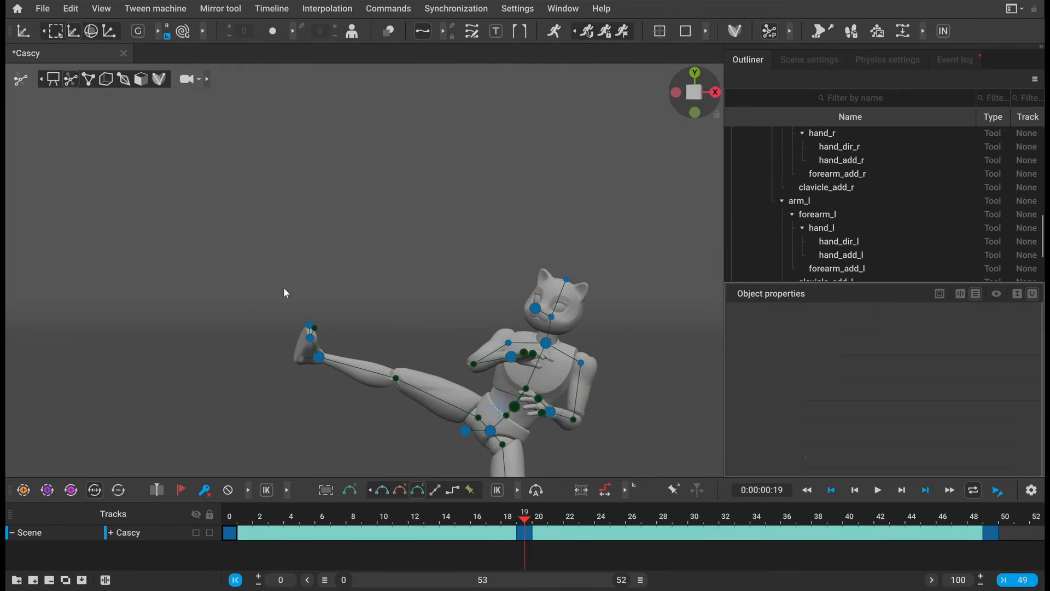
Hide the point controllers by switching to the plain viewing mode and play the adjusted kick animation
{"action": "scroll", "coordinate": [283, 288], "scroll_direction": "down", "scroll_amount": 5}
{"action": "left_click", "coordinate": [53, 80]}
{"action": "scroll", "coordinate": [238, 239], "scroll_direction": "up", "scroll_amount": 2}
{"action": "key", "text": "space"}
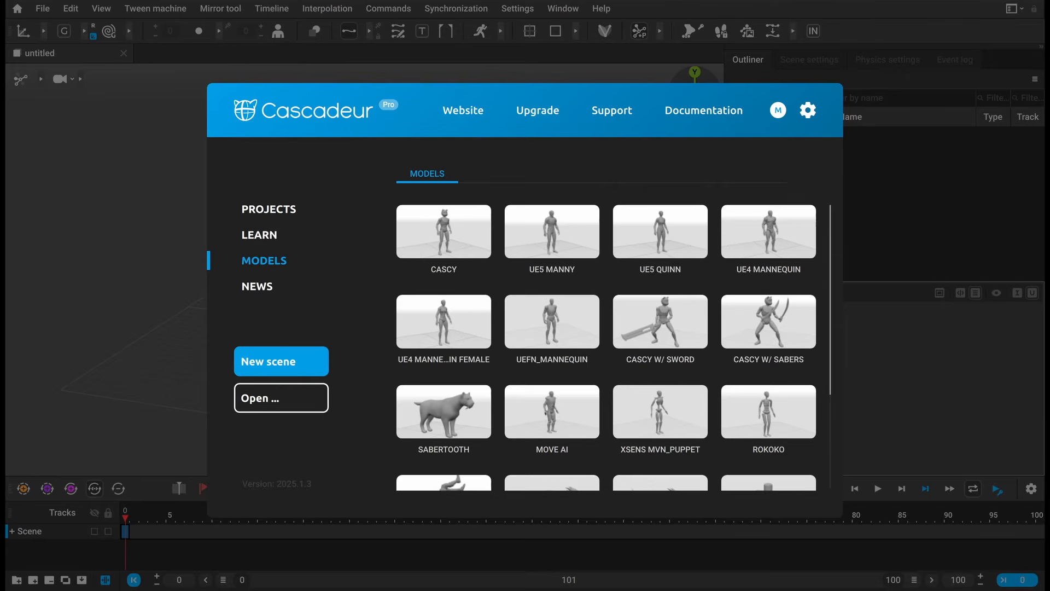
Load the Cascy sample model and choose POWERFUL TAEKWONDO KICK TUTORIAL as the source of a reference video import
{"action": "left_click", "coordinate": [460, 230]}
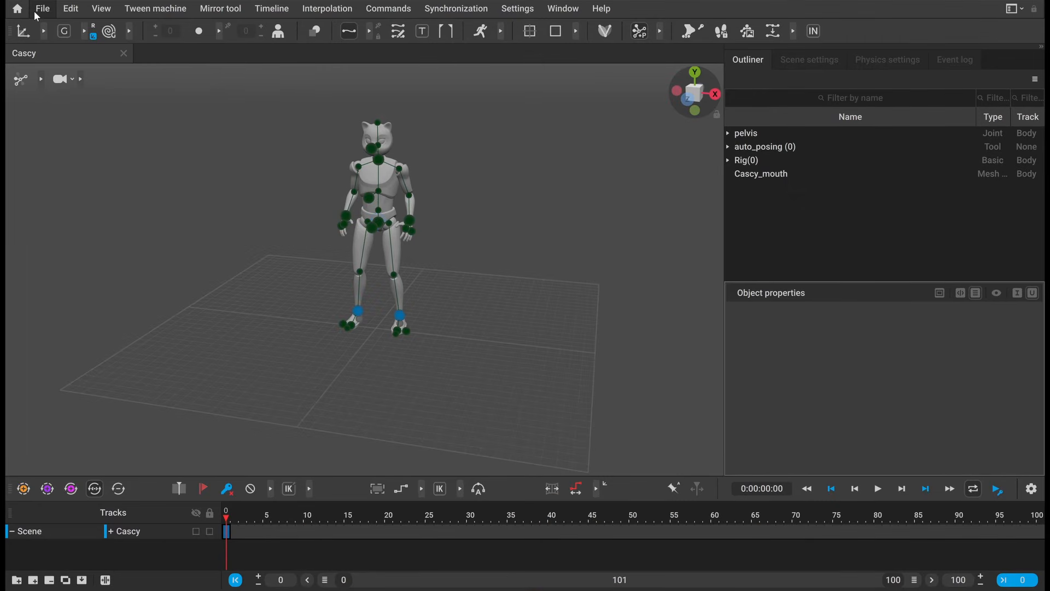
{"action": "left_click", "coordinate": [35, 13]}
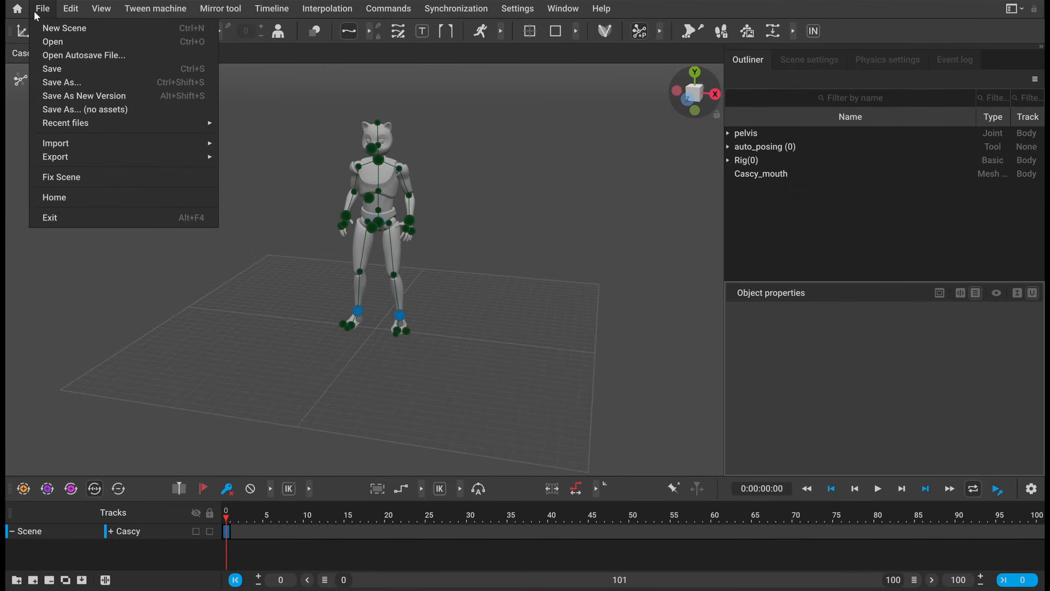
{"action": "mouse_move", "coordinate": [222, 146]}
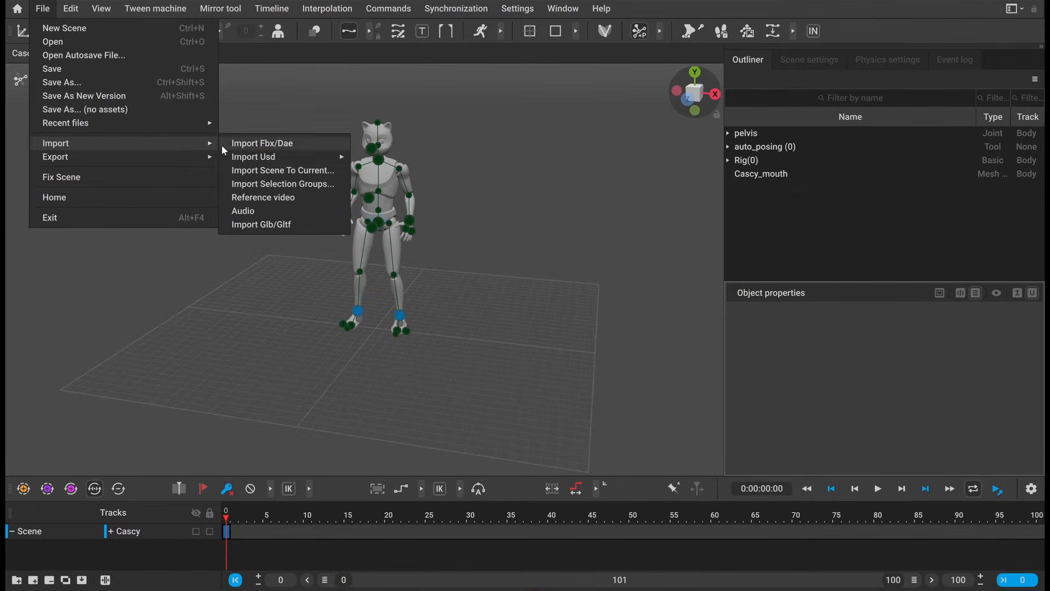
{"action": "left_click", "coordinate": [264, 198]}
{"action": "left_click", "coordinate": [650, 223]}
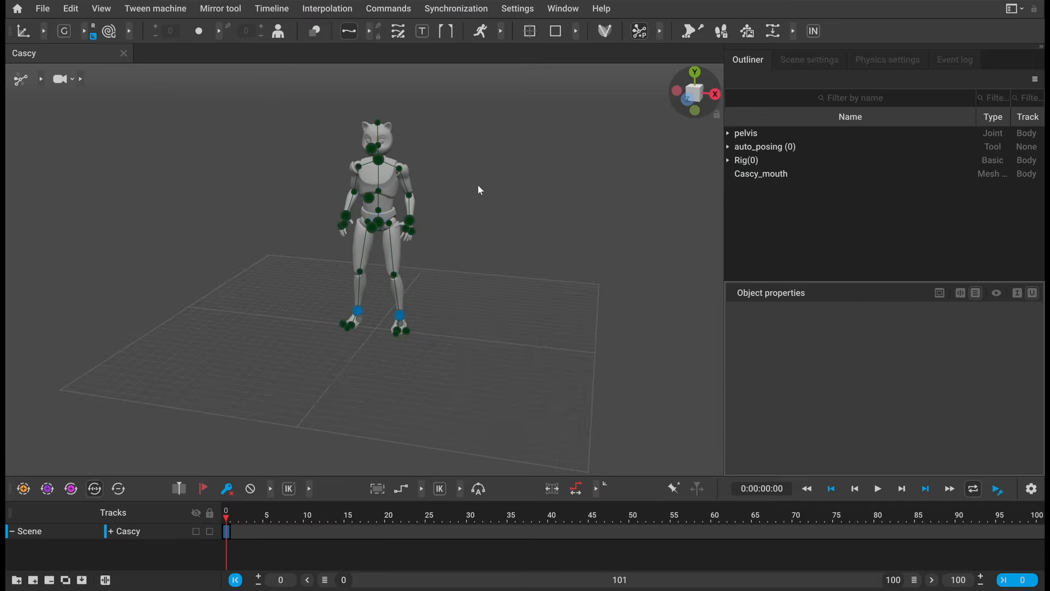
{"action": "left_click", "coordinate": [540, 340]}
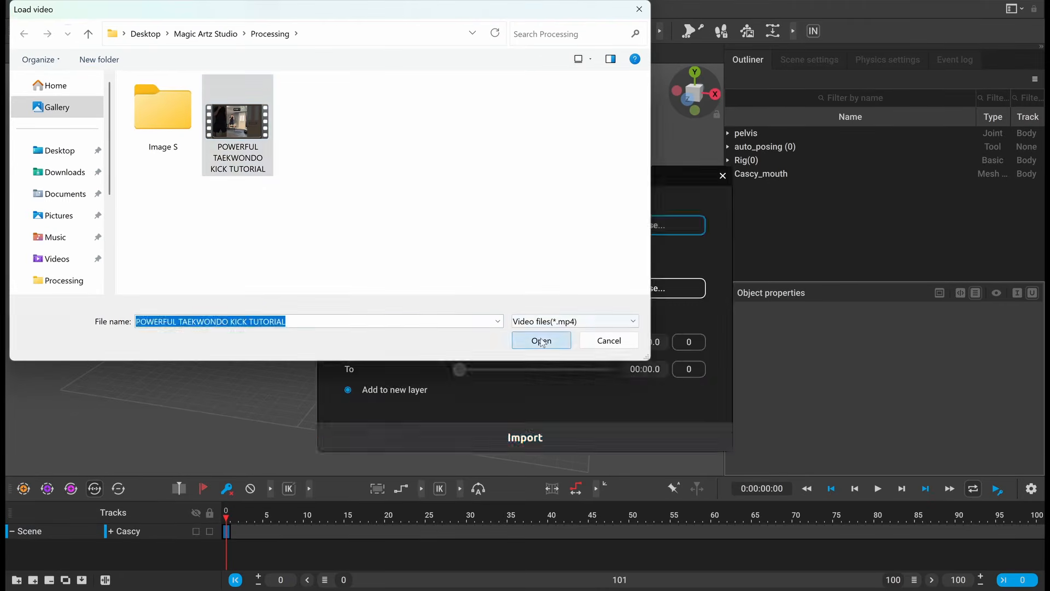
Set the Image S folder as the frames path and import the reference video
{"action": "left_click", "coordinate": [675, 298]}
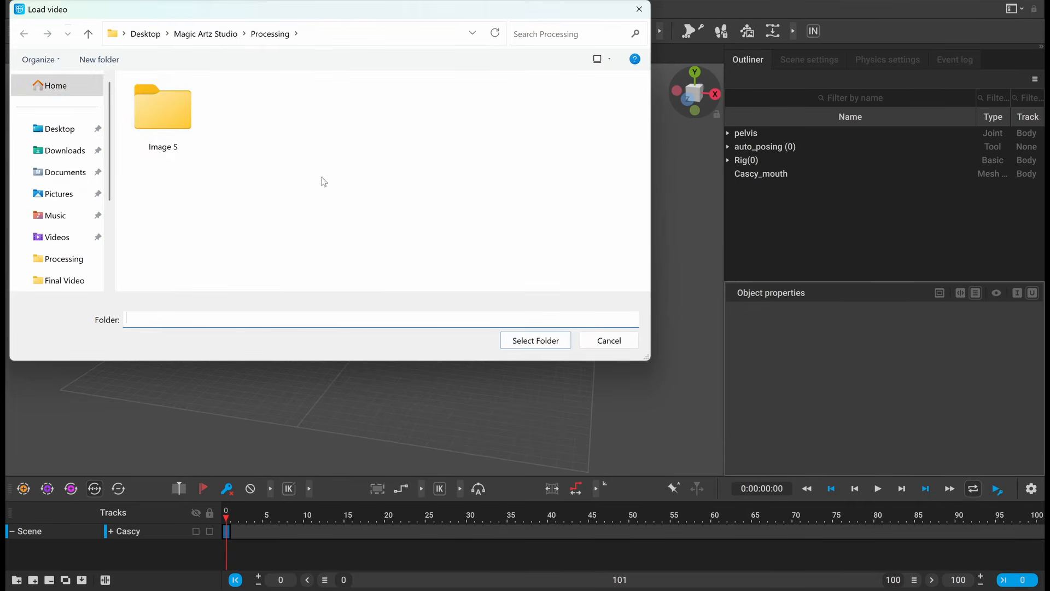
{"action": "left_click", "coordinate": [535, 341]}
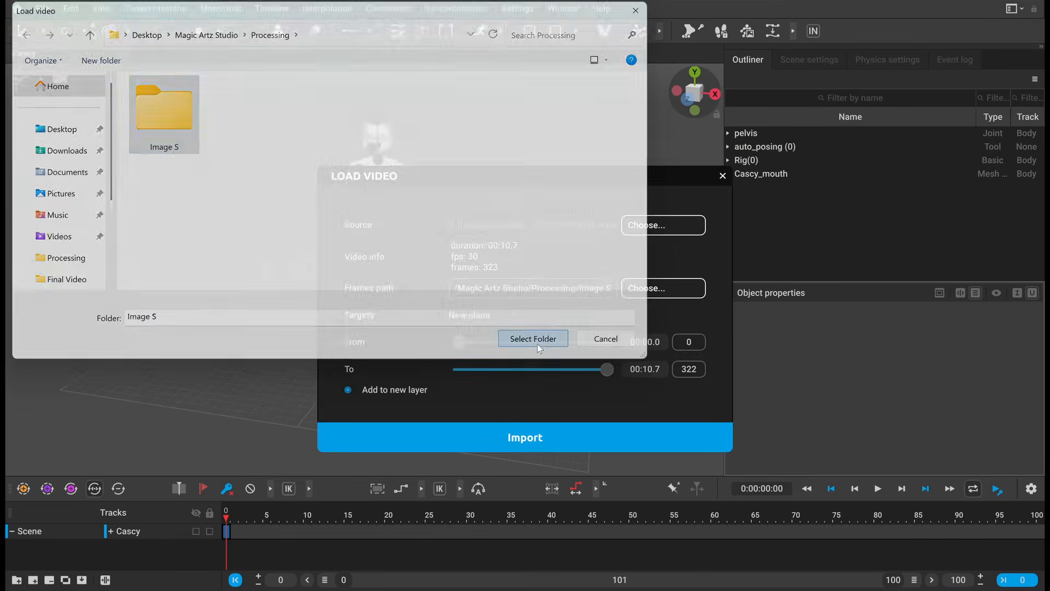
{"action": "left_click", "coordinate": [547, 436]}
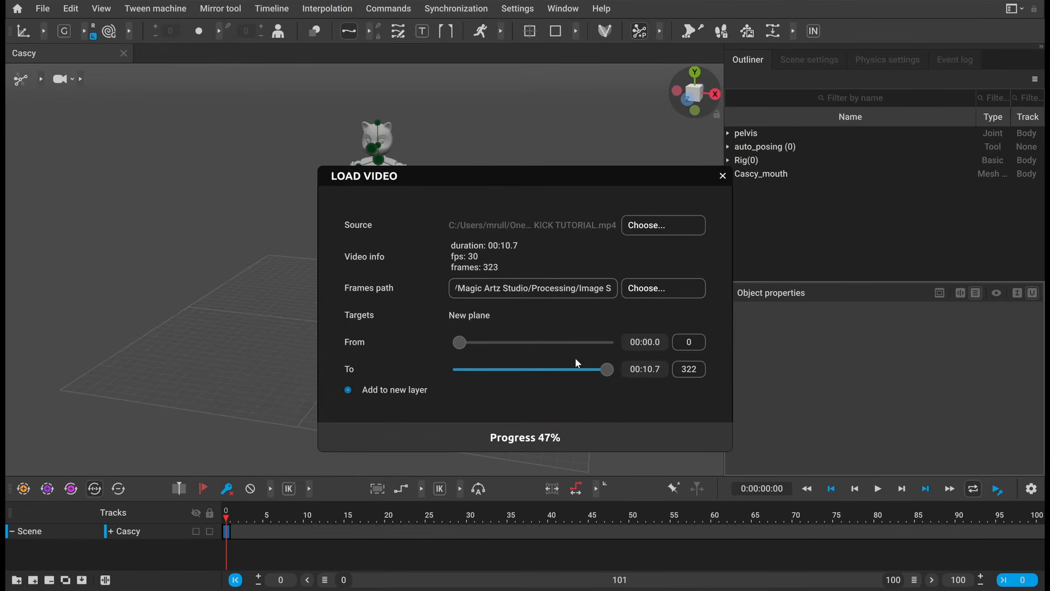
Place the reference video plane beside Cascy and select frames 264 to 320 on its track
{"action": "left_click_drag", "start_coordinate": [377, 277], "coordinate": [378, 139]}
{"action": "left_click_drag", "start_coordinate": [419, 196], "coordinate": [611, 233]}
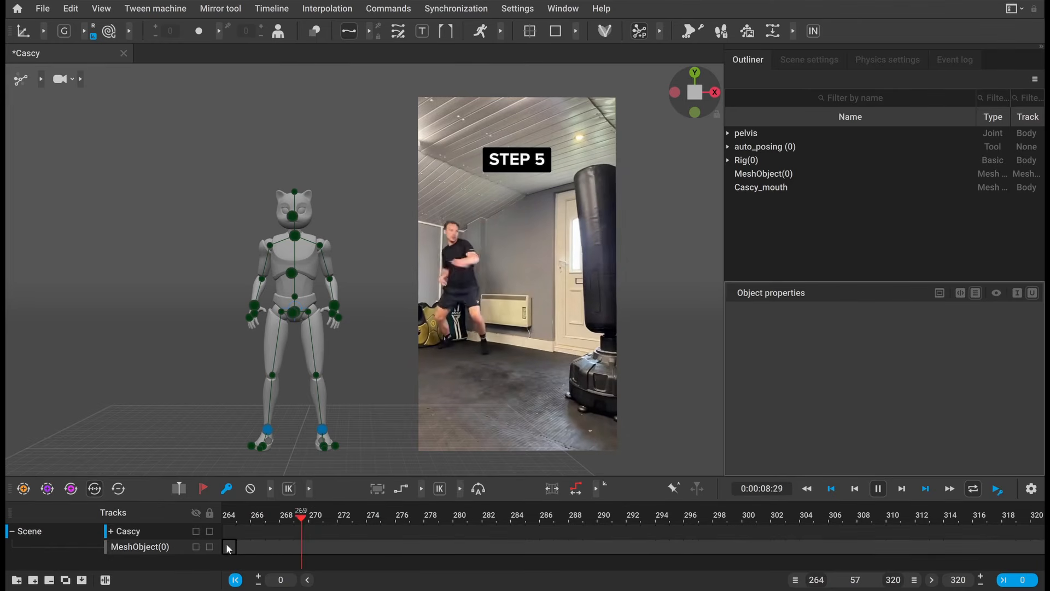
{"action": "left_click_drag", "start_coordinate": [229, 545], "coordinate": [1036, 546]}
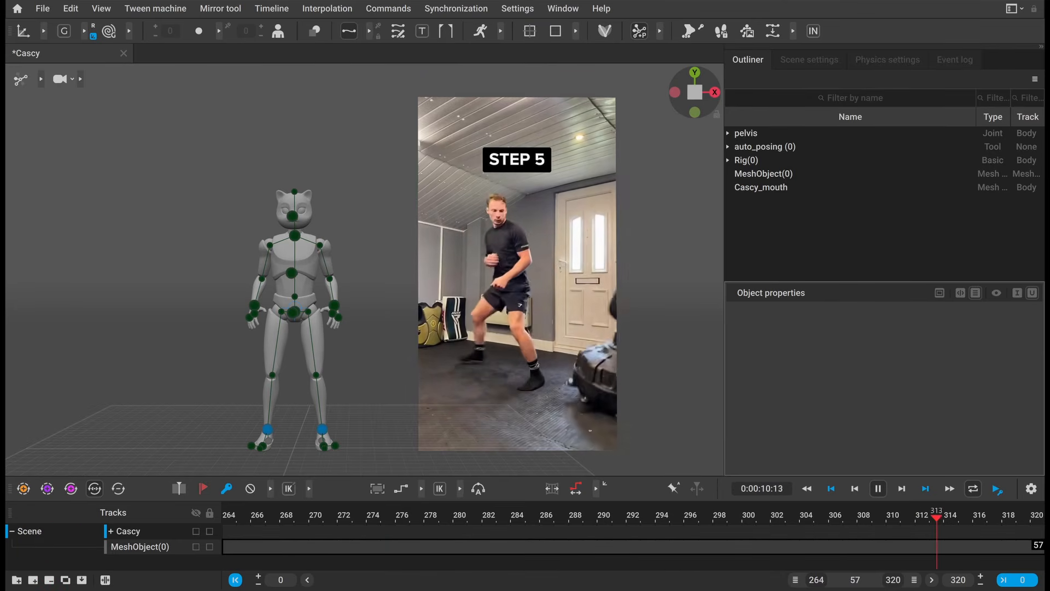
Select the reference video plane and run video mocap on the selected 57-frame interval
{"action": "left_click", "coordinate": [569, 273]}
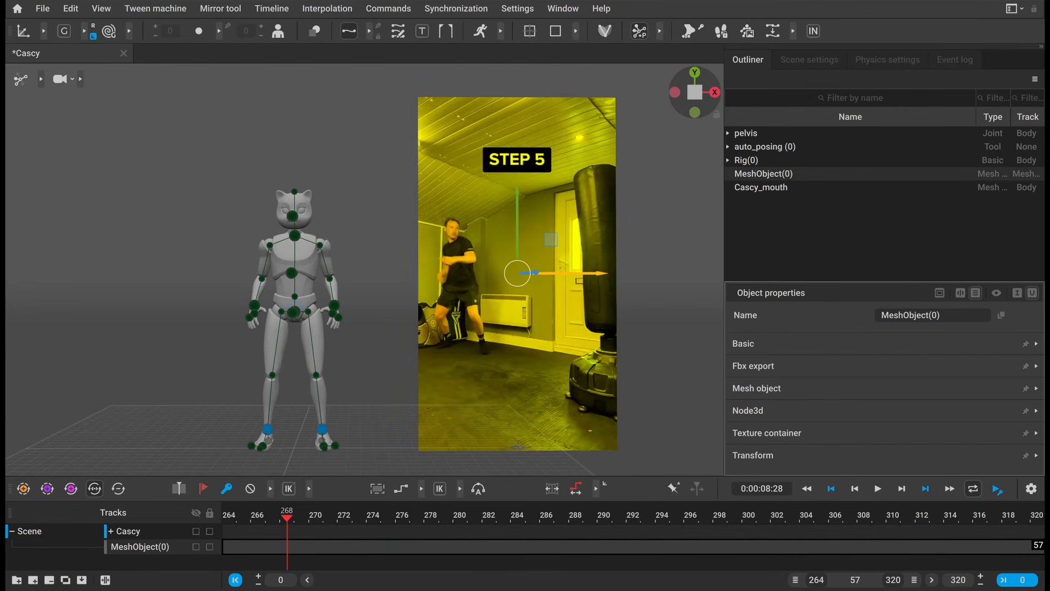
{"action": "left_click", "coordinate": [747, 32]}
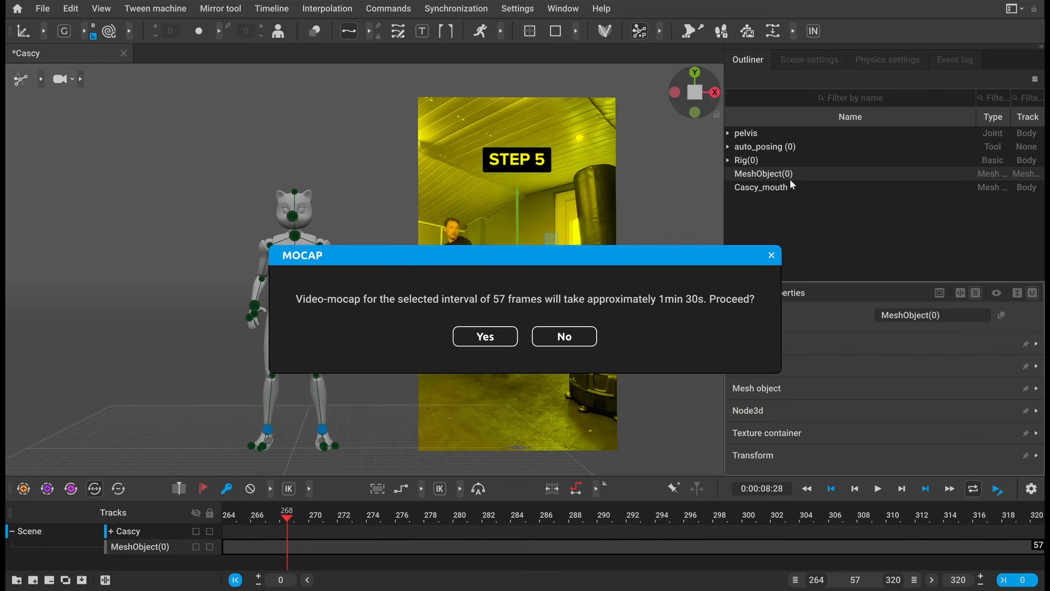
{"action": "left_click", "coordinate": [484, 337]}
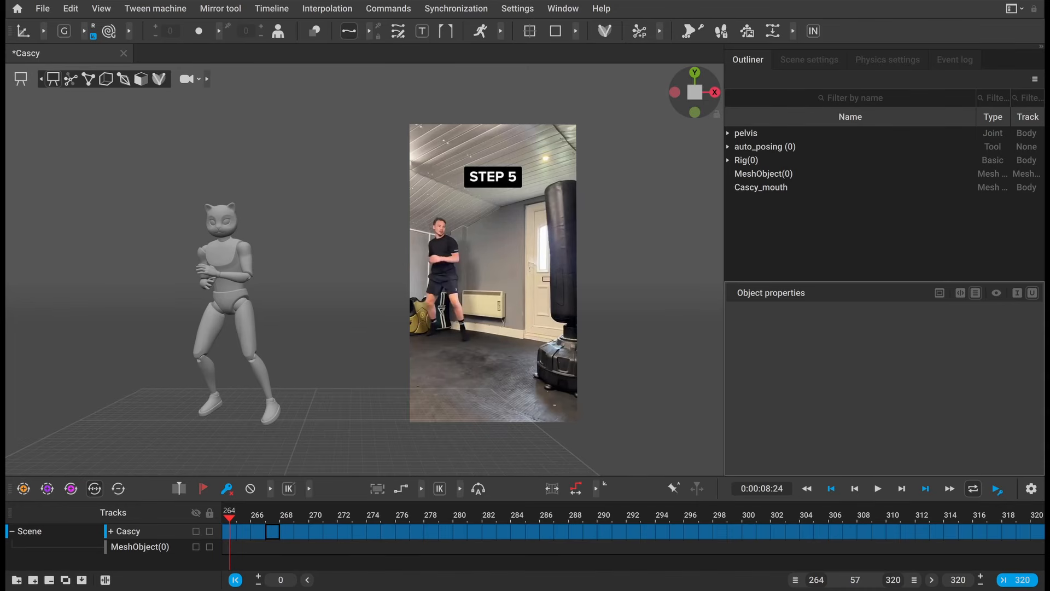
Select frames 264 to 320 on the Cascy track and run animation unbaking on the captured motion
{"action": "left_click_drag", "start_coordinate": [224, 534], "coordinate": [1042, 530]}
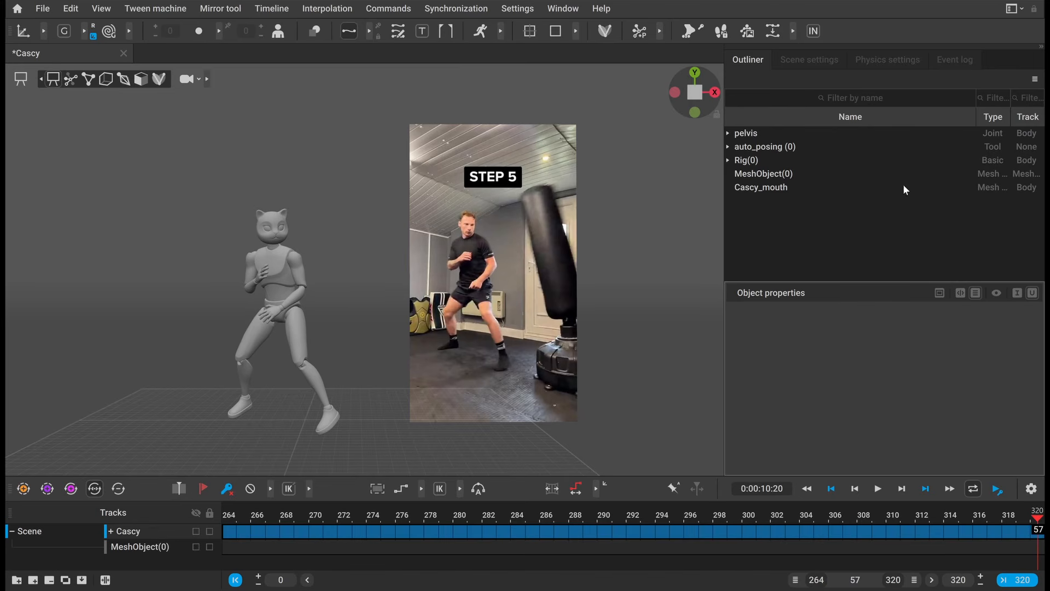
{"action": "left_click", "coordinate": [772, 37]}
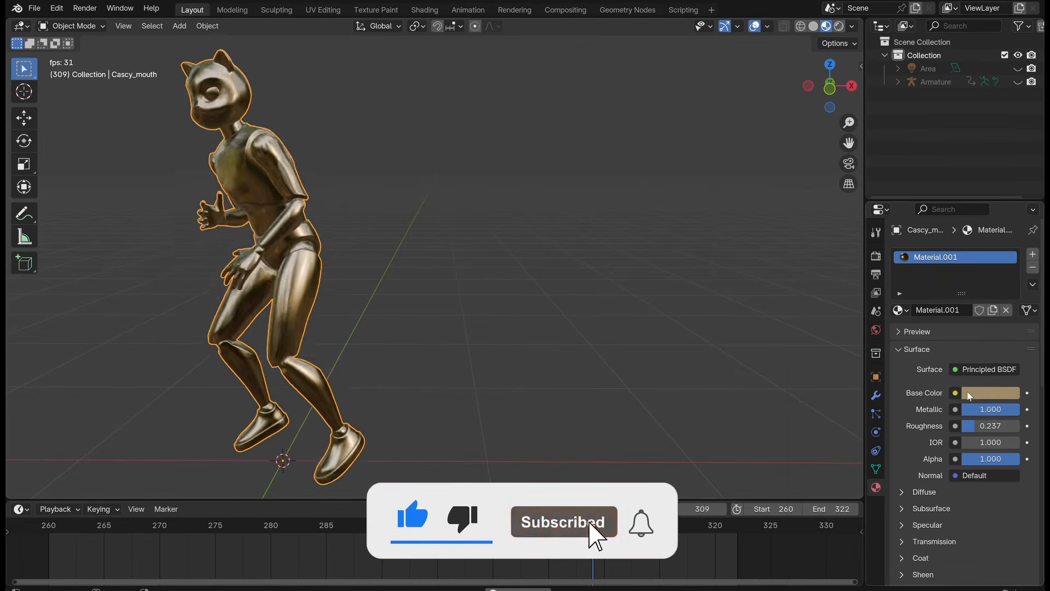
Switch to Blender and open the Base Color of the Cascy mesh's Material.001 for editing
{"action": "left_click", "coordinate": [981, 395]}
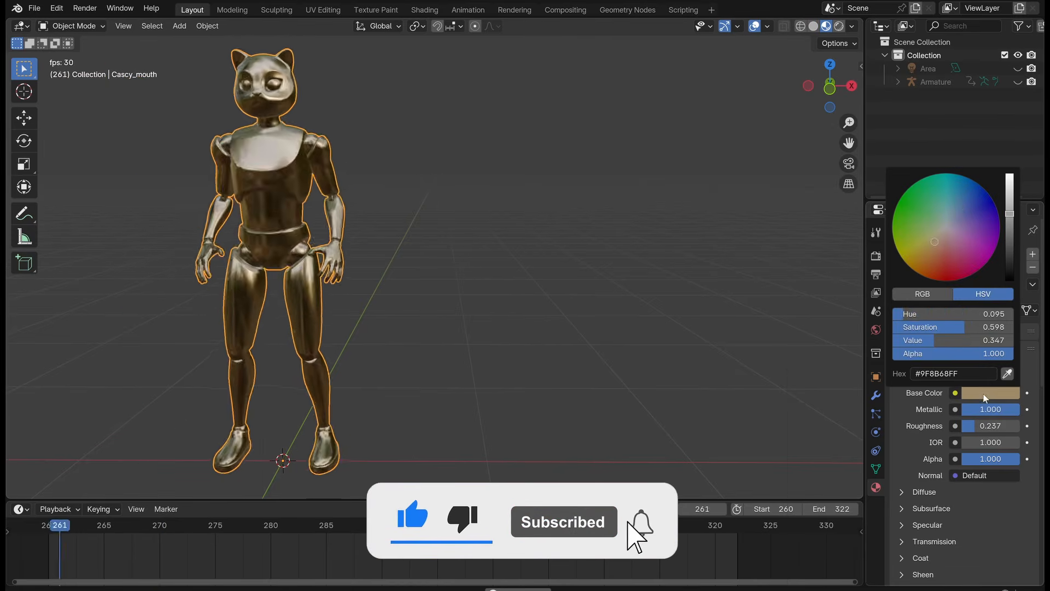